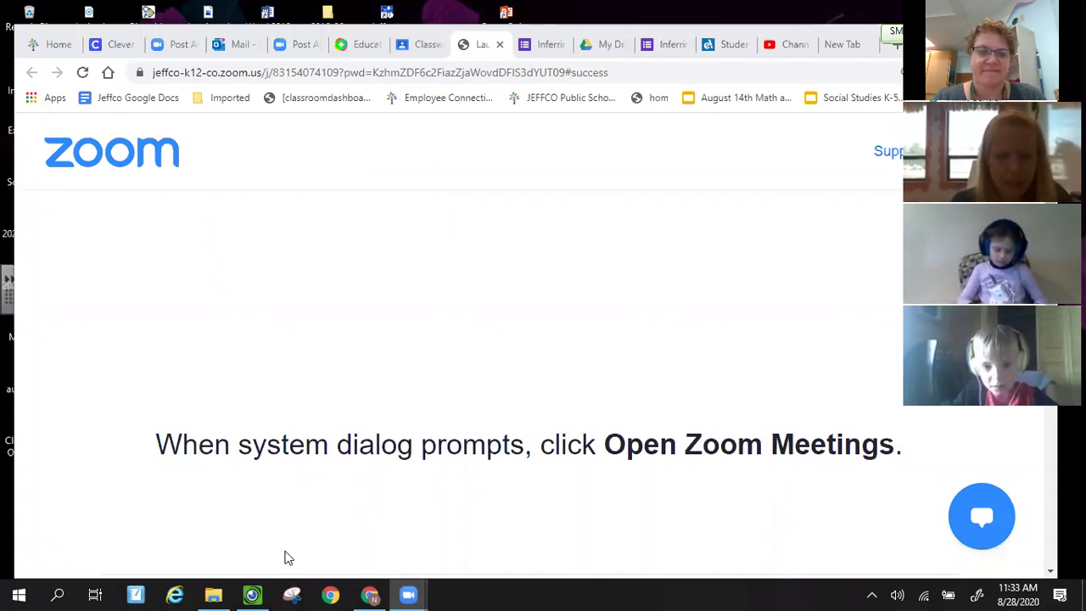
- Switch to the IPEVO Visualizer document camera view to show the paper brainstorming web
{"action": "left_click", "coordinate": [250, 594]}
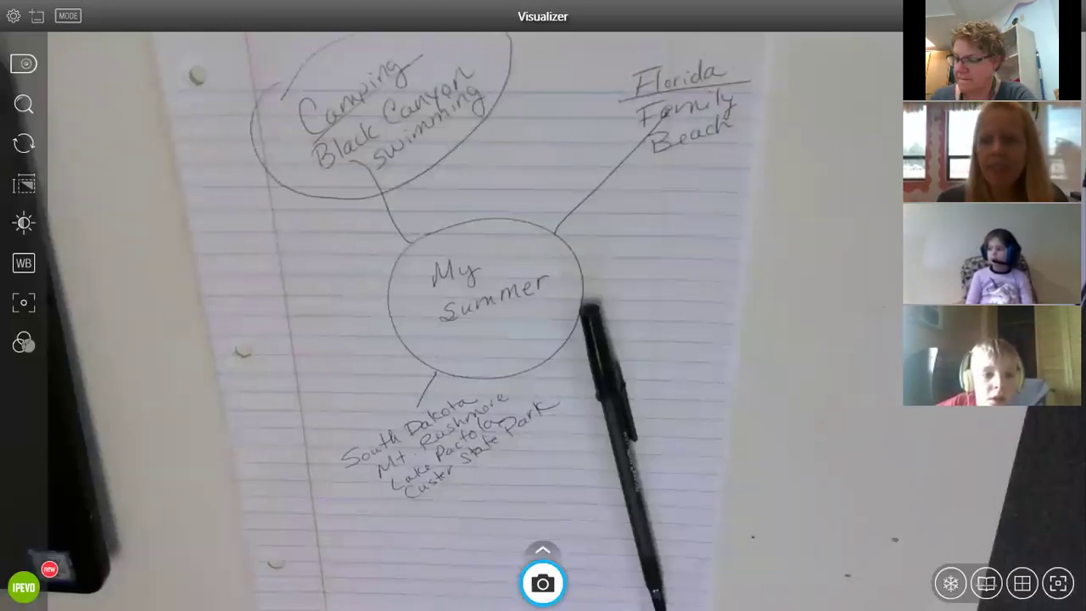
- Return to the Google Classroom tab, collapse the Zoom link post, and scroll the Classwork list
{"action": "key", "text": "alt+Tab"}
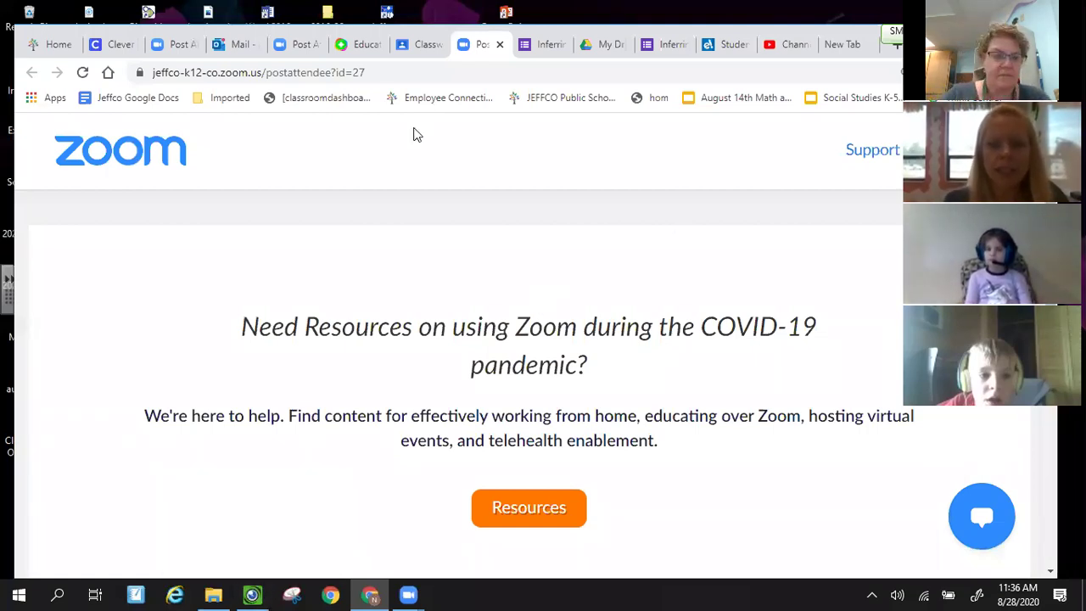
{"action": "key", "text": "ctrl+shift+Tab"}
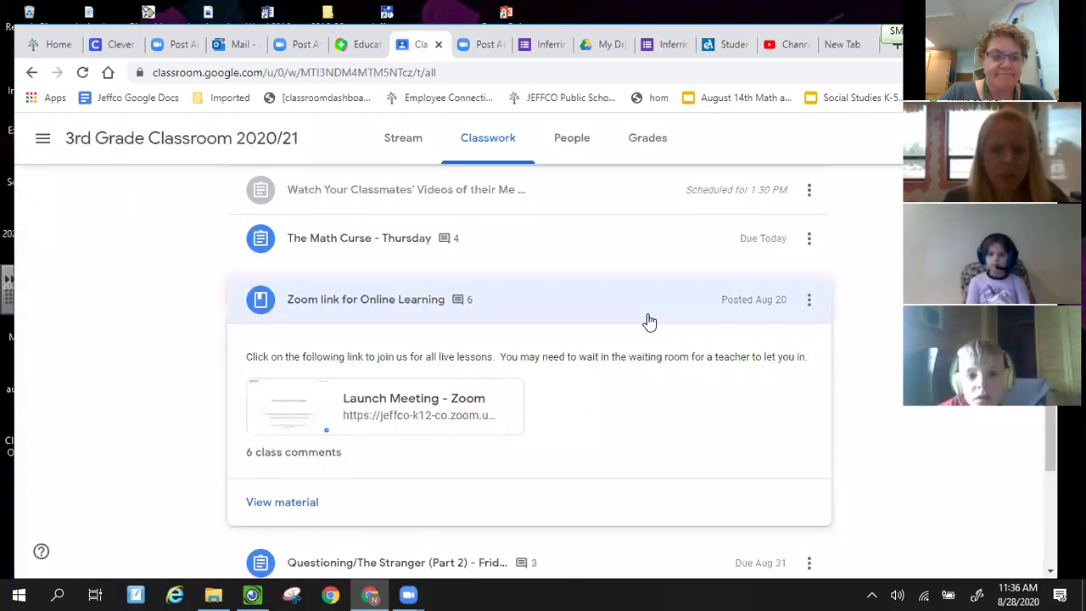
{"action": "left_click", "coordinate": [573, 308]}
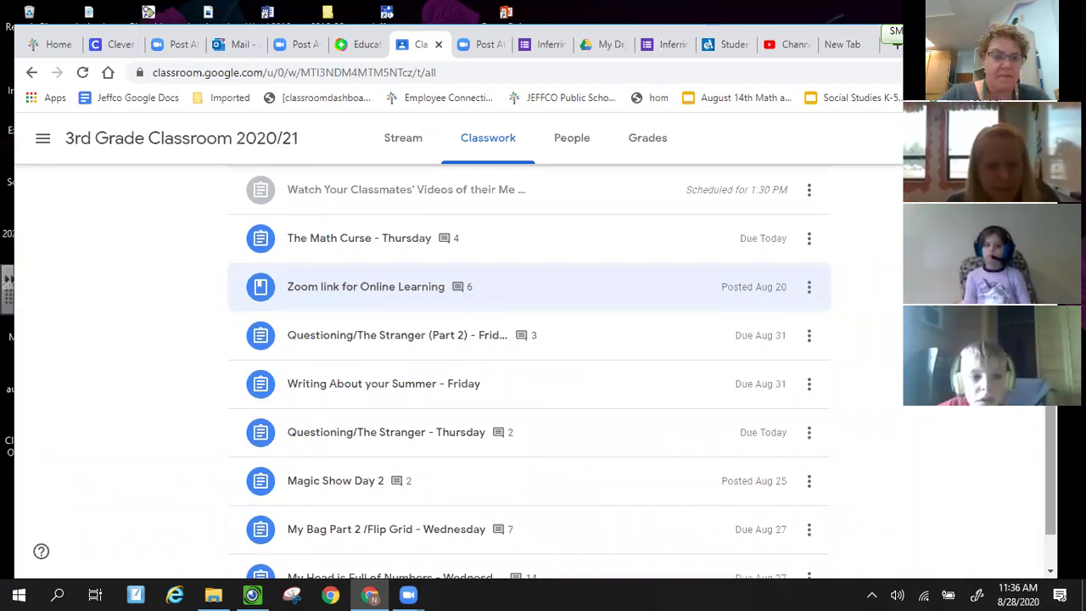
{"action": "scroll", "coordinate": [530, 365], "scroll_direction": "up", "scroll_amount": 2}
{"action": "scroll", "coordinate": [530, 365], "scroll_direction": "down", "scroll_amount": 1}
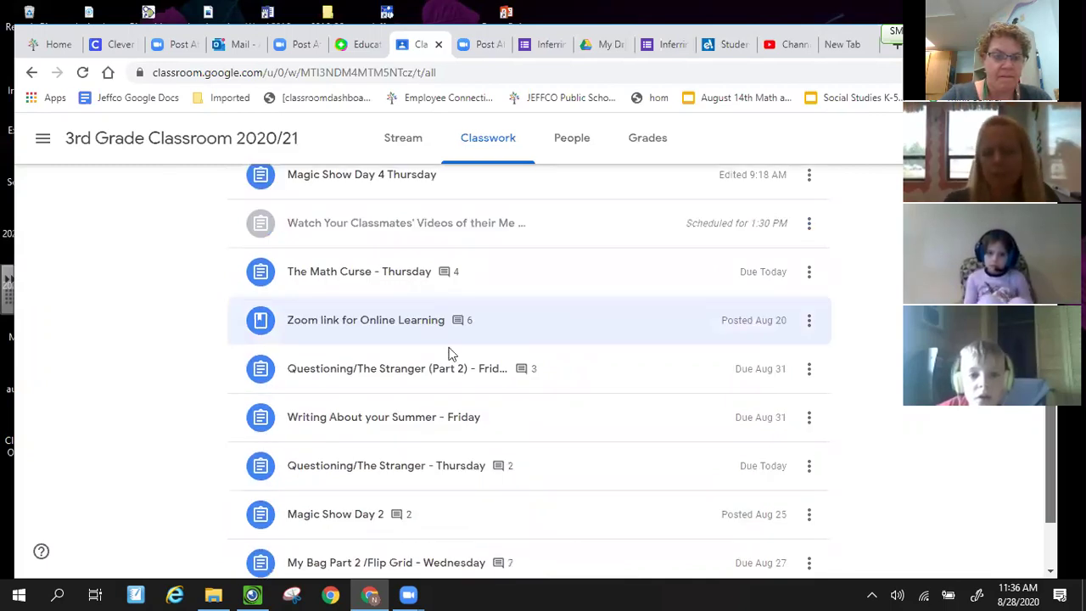
{"action": "scroll", "coordinate": [438, 370], "scroll_direction": "down", "scroll_amount": 1}
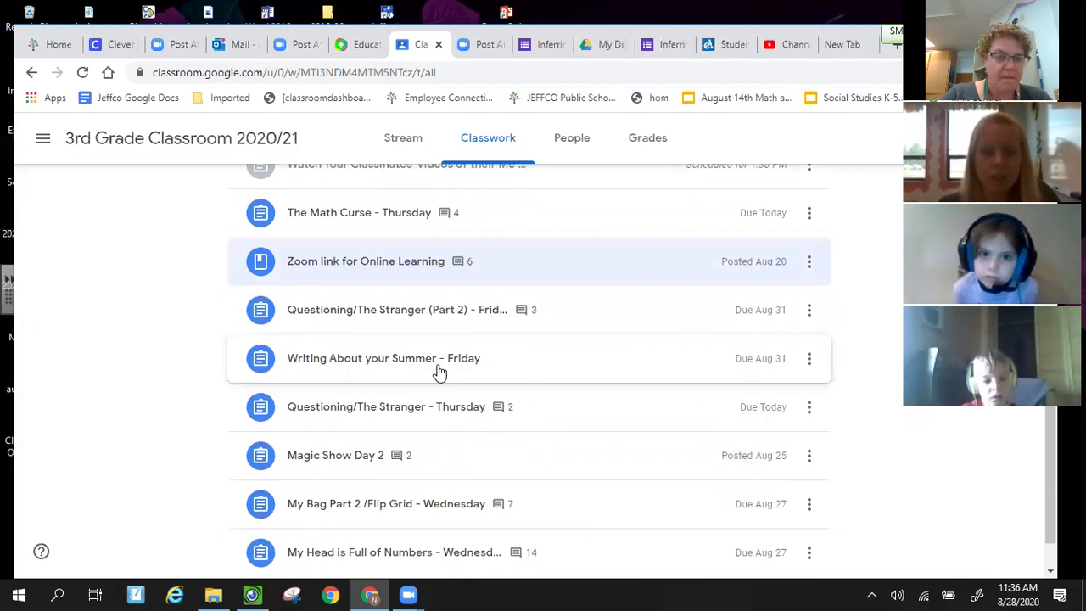
- Expand the Writing About your Summer - Friday assignment and open its attached My Summer Google Doc
{"action": "left_click", "coordinate": [439, 370]}
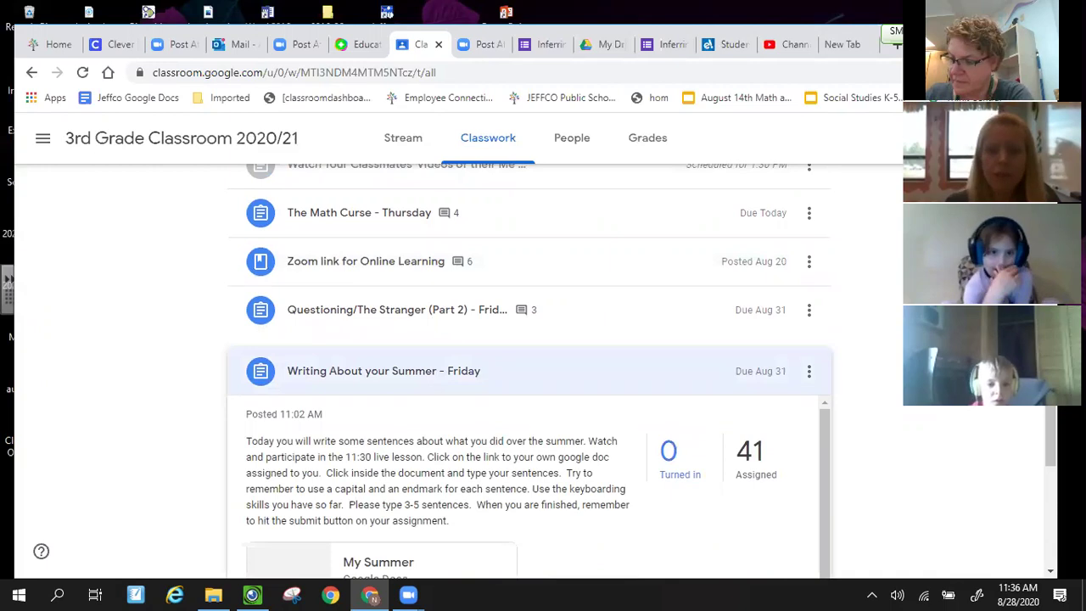
{"action": "scroll", "coordinate": [529, 373], "scroll_direction": "down", "scroll_amount": 1}
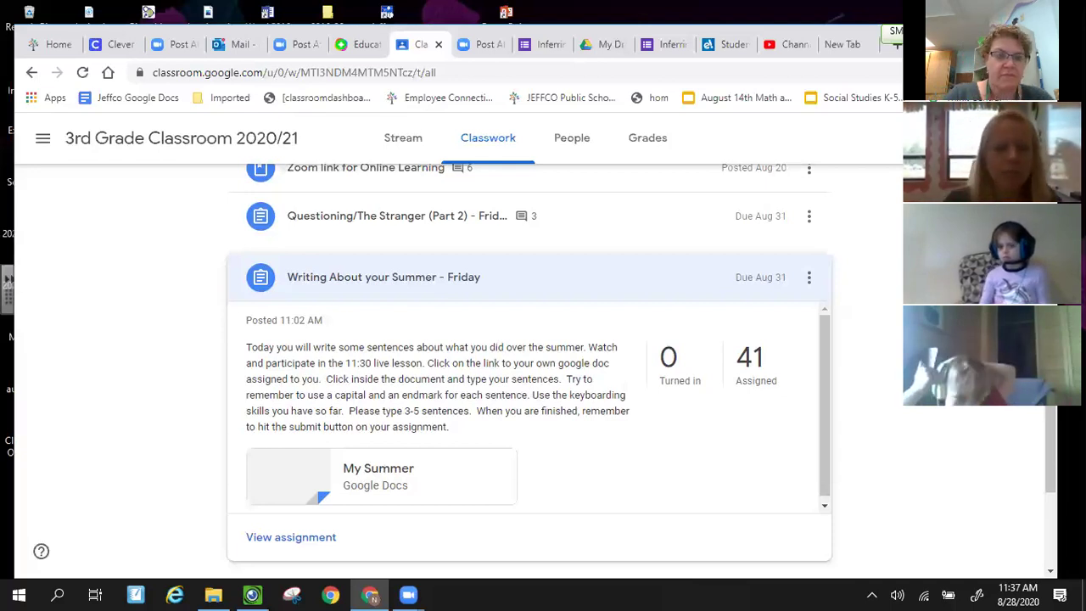
{"action": "left_click", "coordinate": [395, 190]}
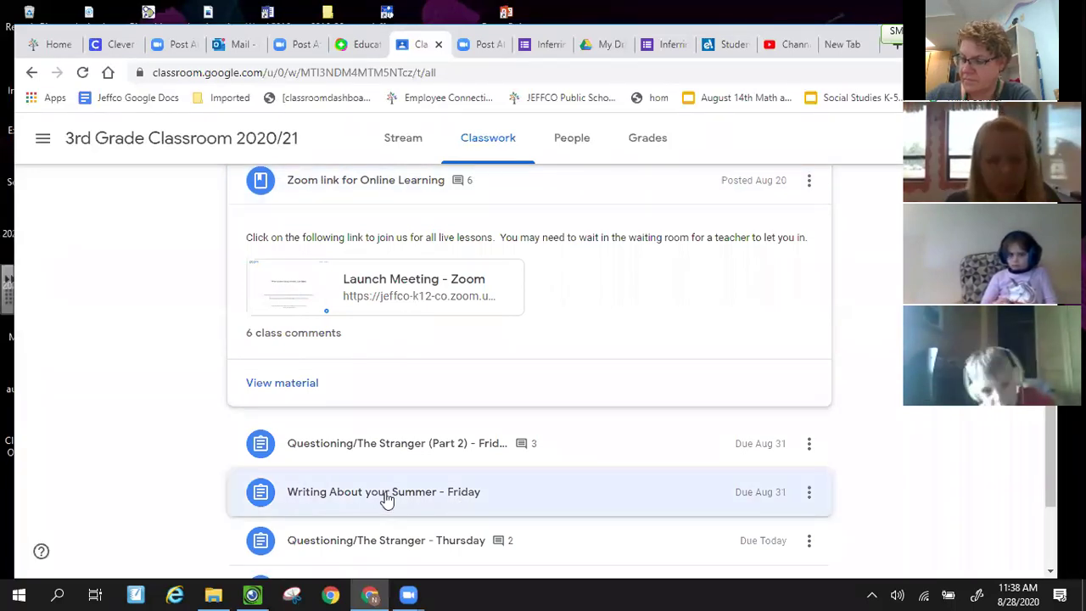
{"action": "left_click", "coordinate": [385, 501]}
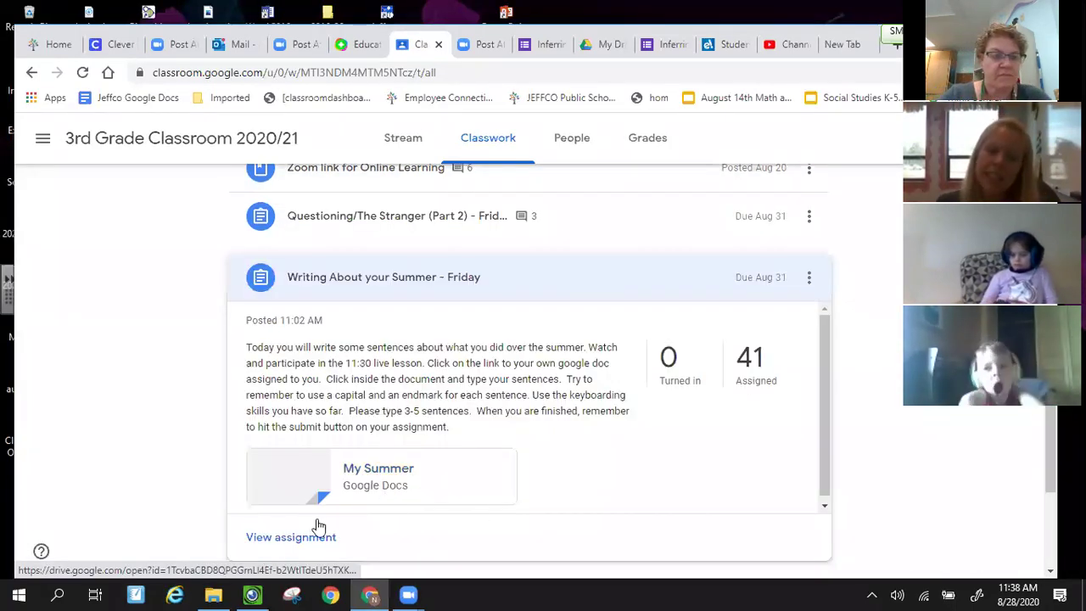
{"action": "left_click", "coordinate": [366, 485]}
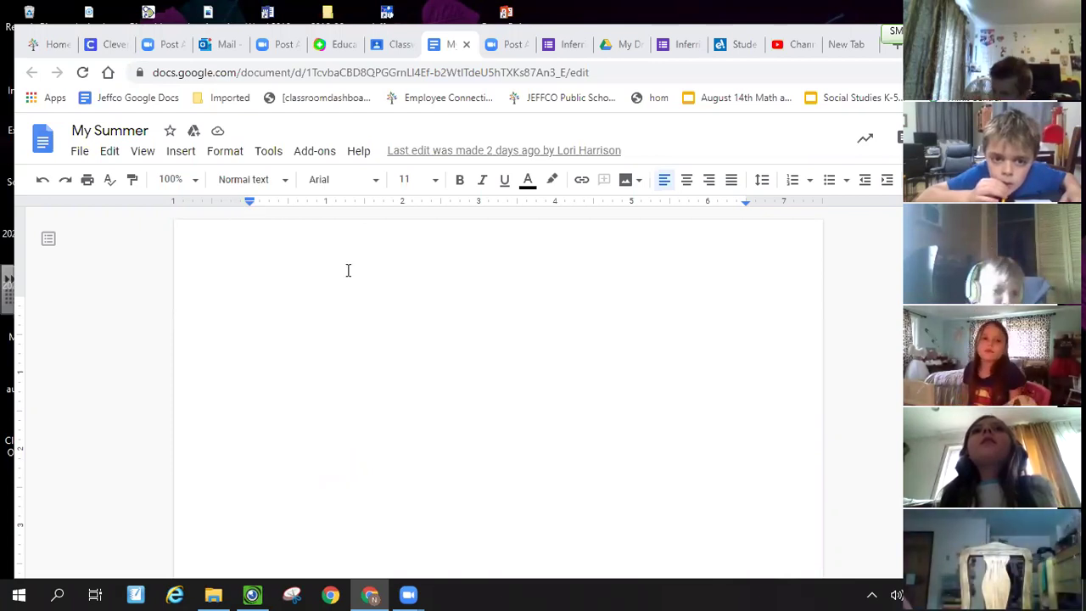
- Type 'My Summer' as the first line of the blank document
{"action": "triple_click", "coordinate": [243, 284]}
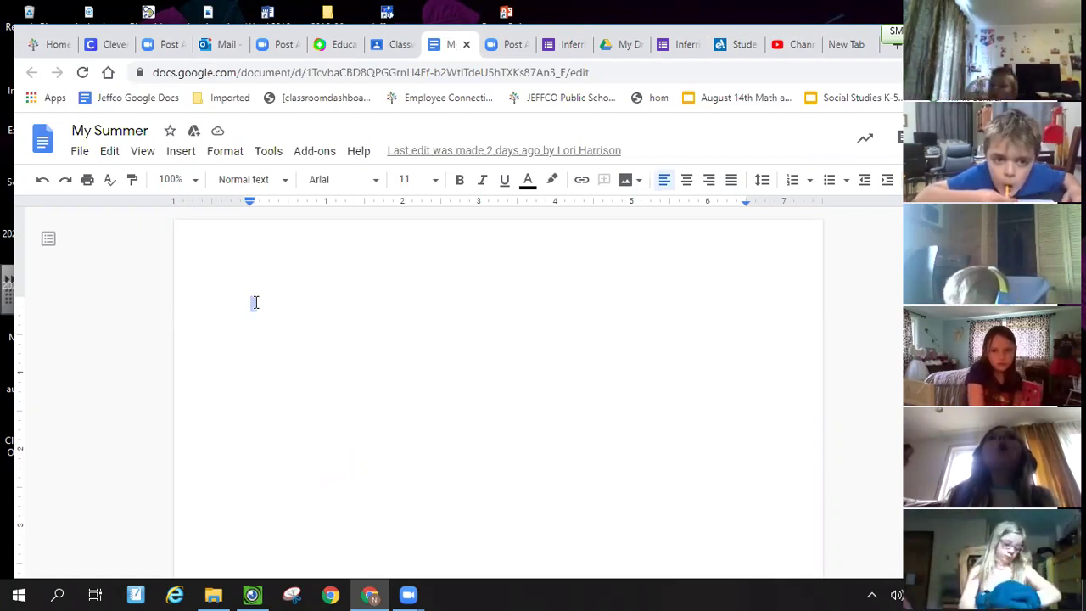
{"action": "type", "text": "My "}
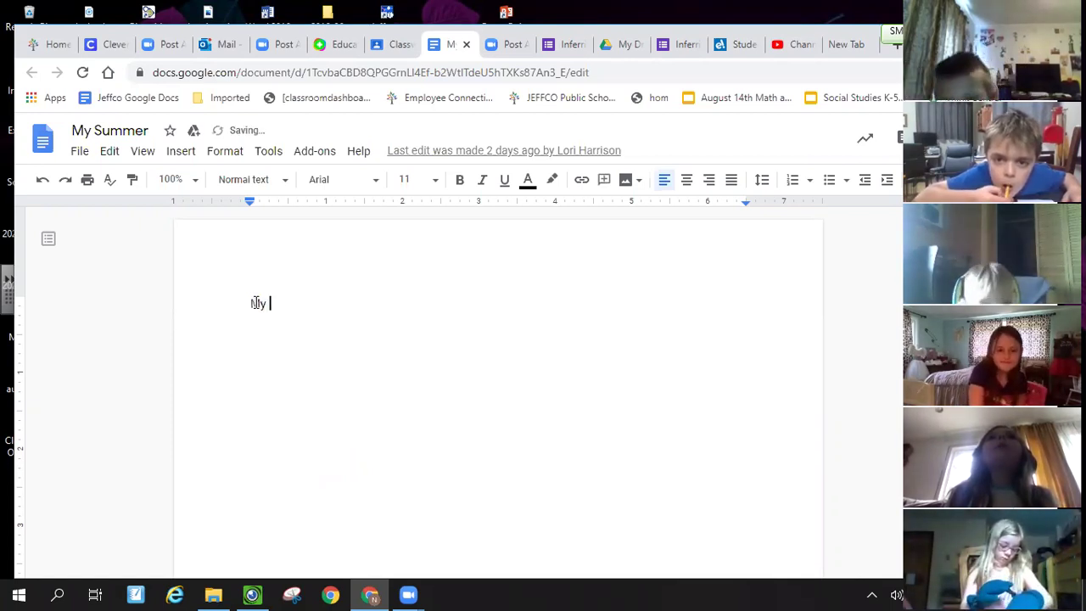
{"action": "type", "text": "S"}
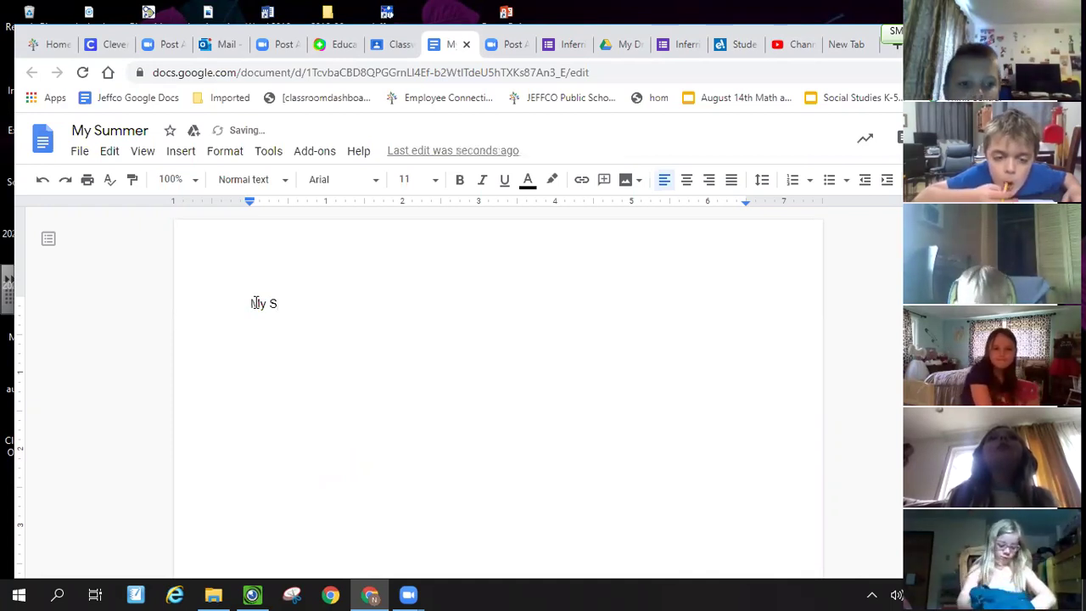
{"action": "type", "text": "ummer"}
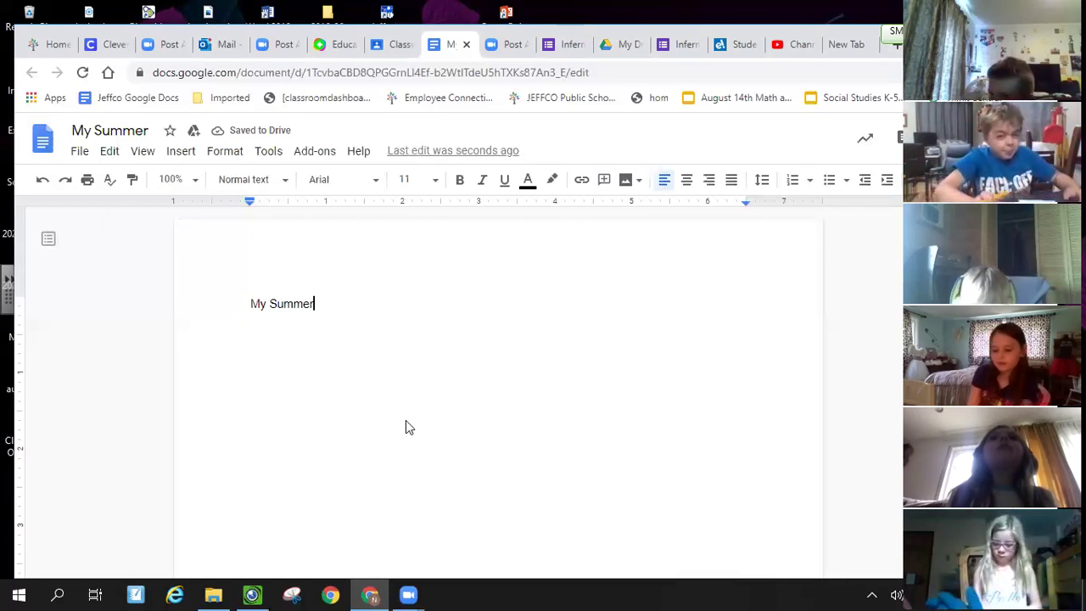
{"action": "key", "text": "shift+Right"}
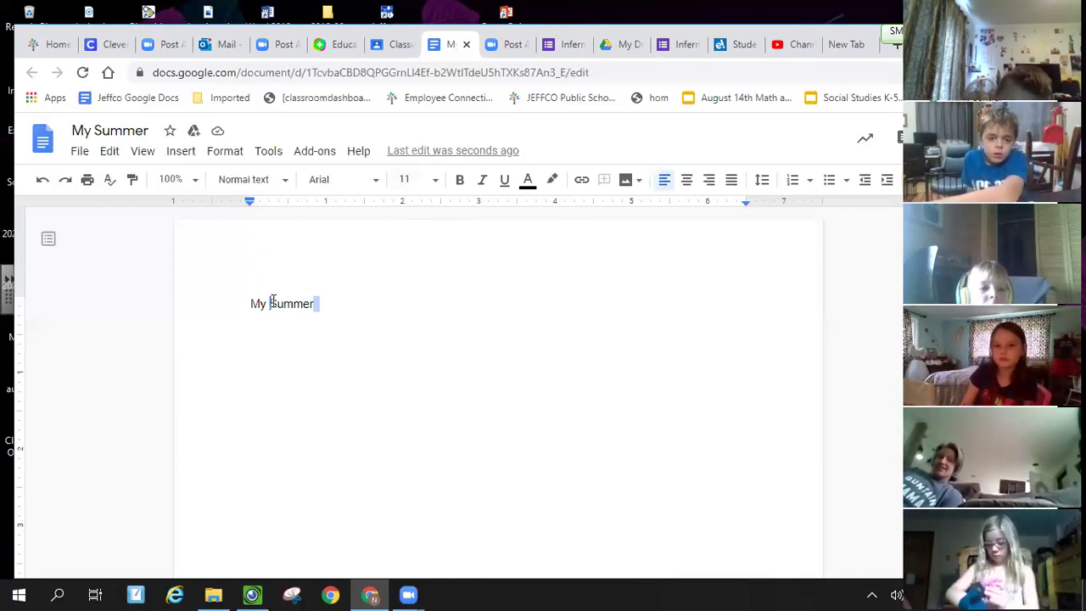
- Undo the accidental line break and set the whole My Summer title line to font size 18
{"action": "key", "text": "Return"}
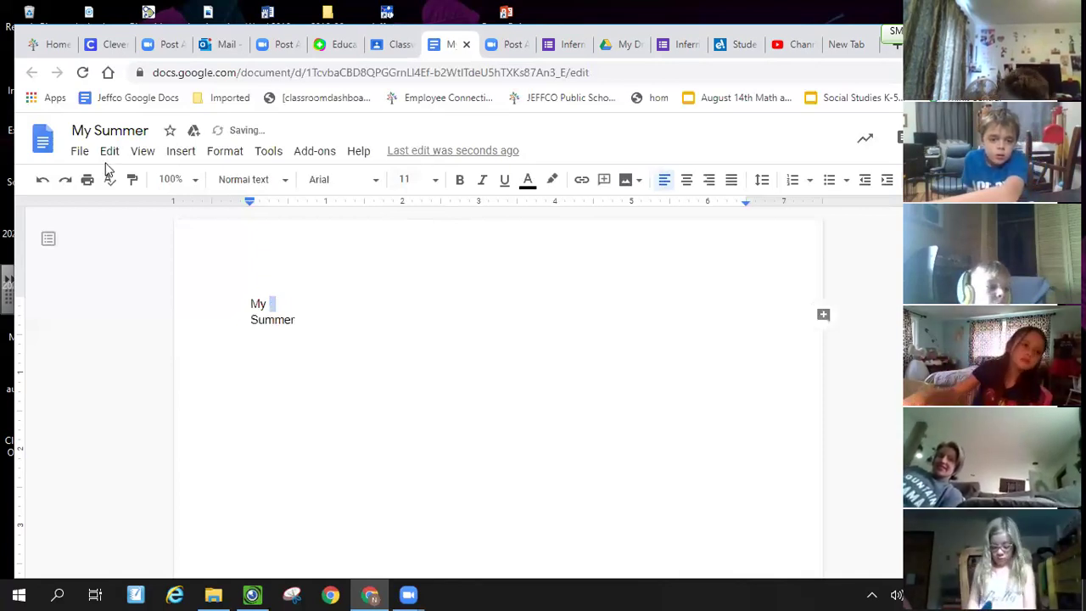
{"action": "left_click", "coordinate": [40, 182]}
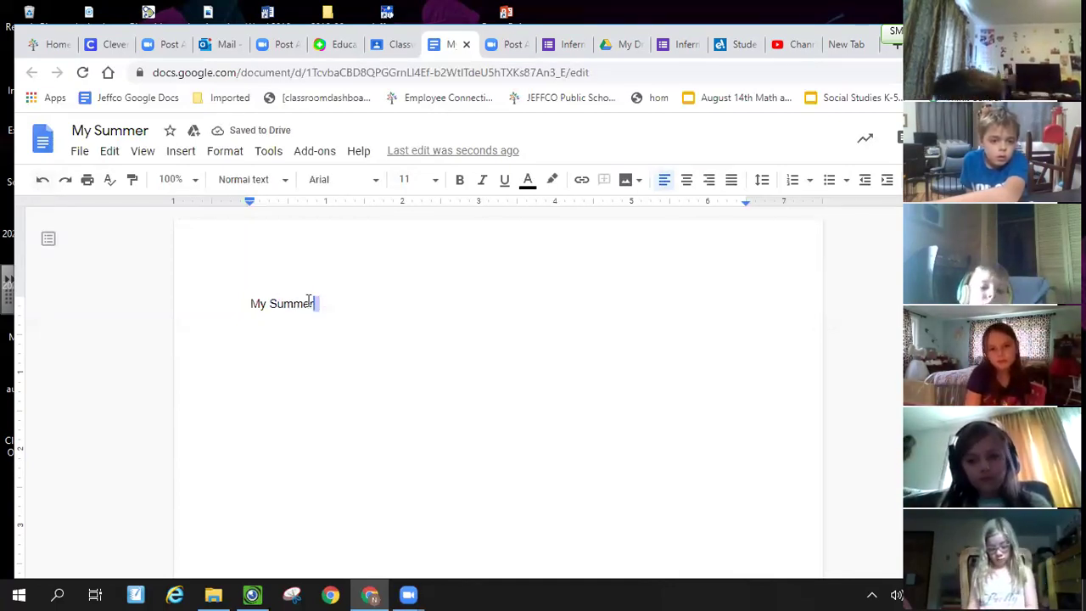
{"action": "double_click", "coordinate": [348, 306]}
{"action": "left_click", "coordinate": [318, 304]}
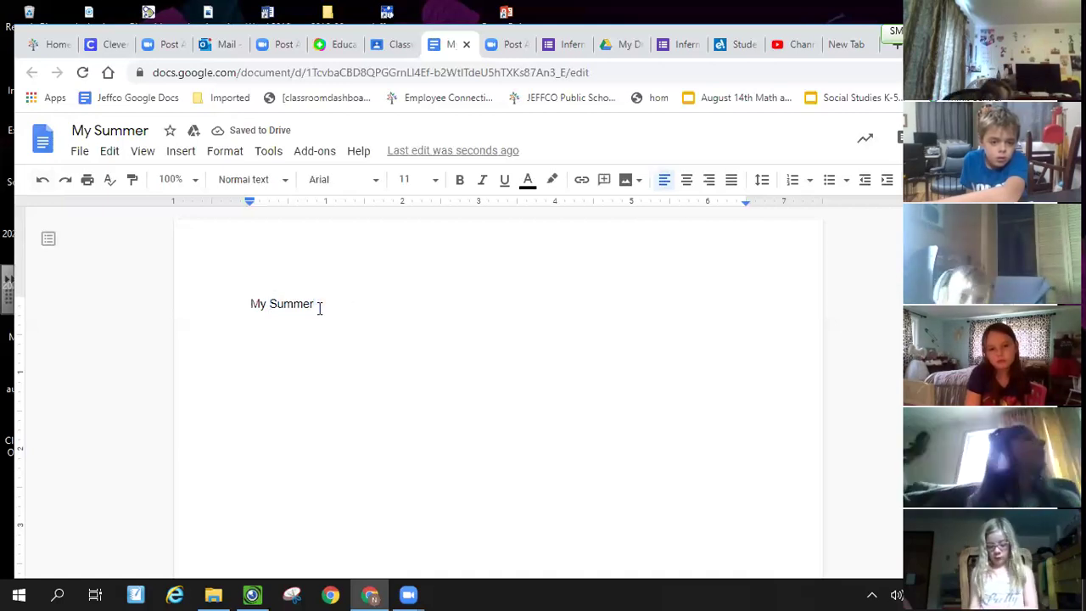
{"action": "triple_click", "coordinate": [237, 294]}
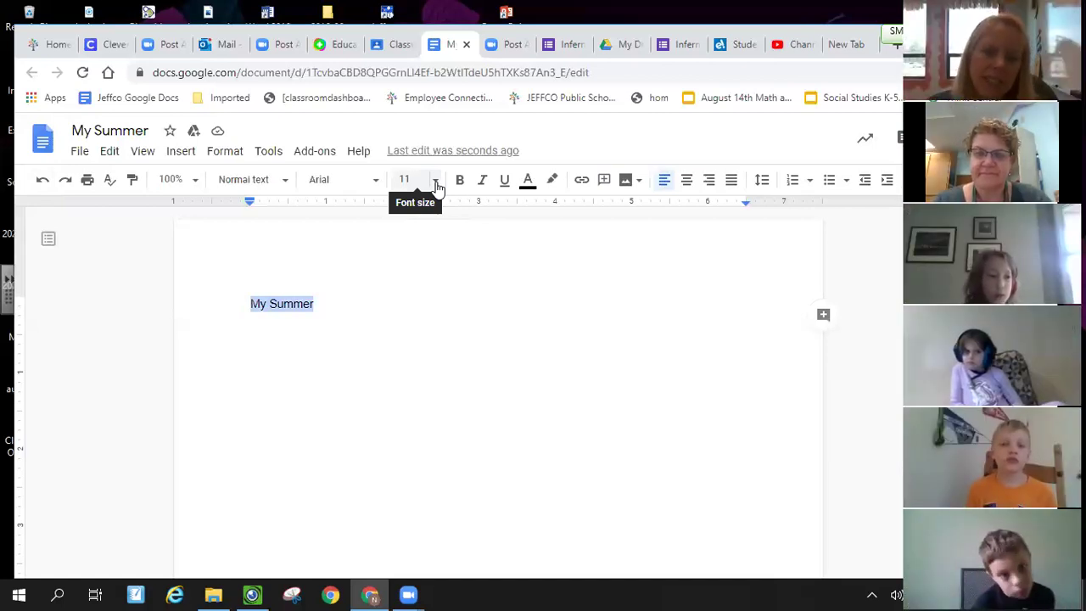
{"action": "left_click", "coordinate": [435, 183]}
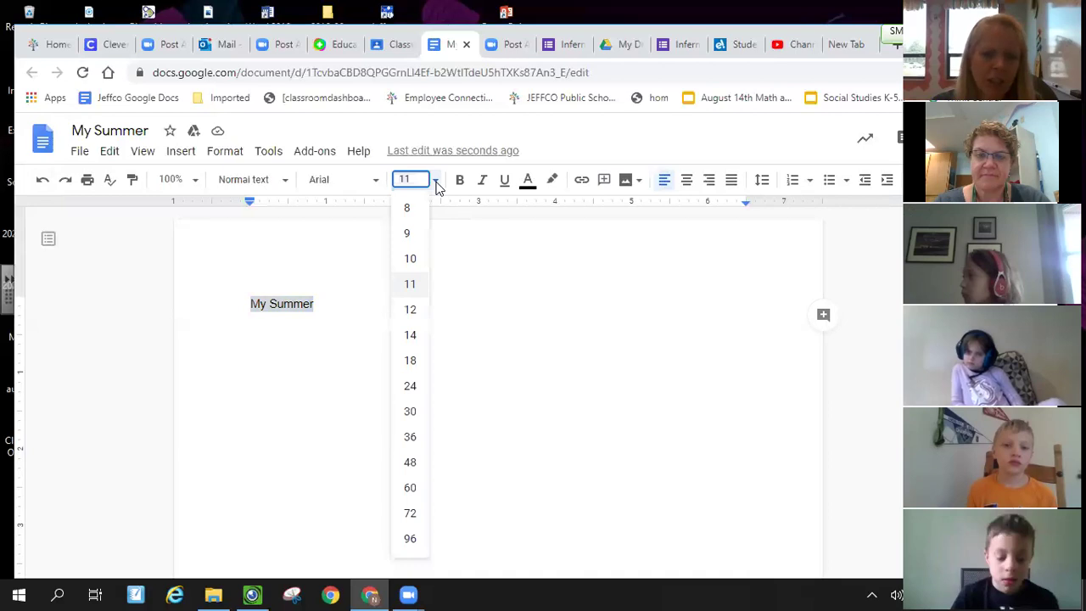
{"action": "left_click", "coordinate": [410, 361]}
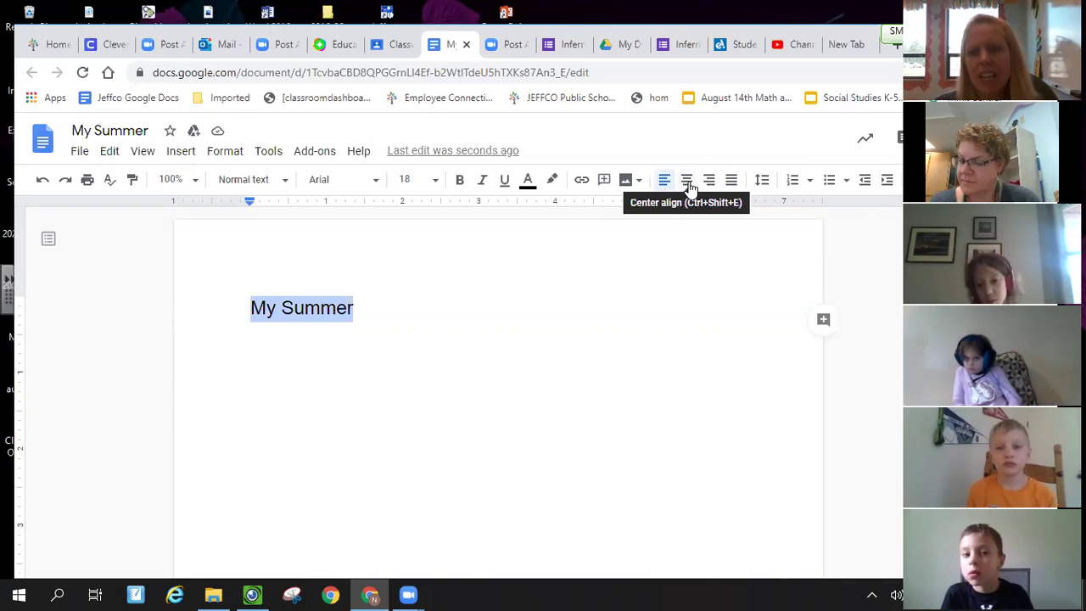
- Center the My Summer title and make it underlined
{"action": "left_click", "coordinate": [688, 186]}
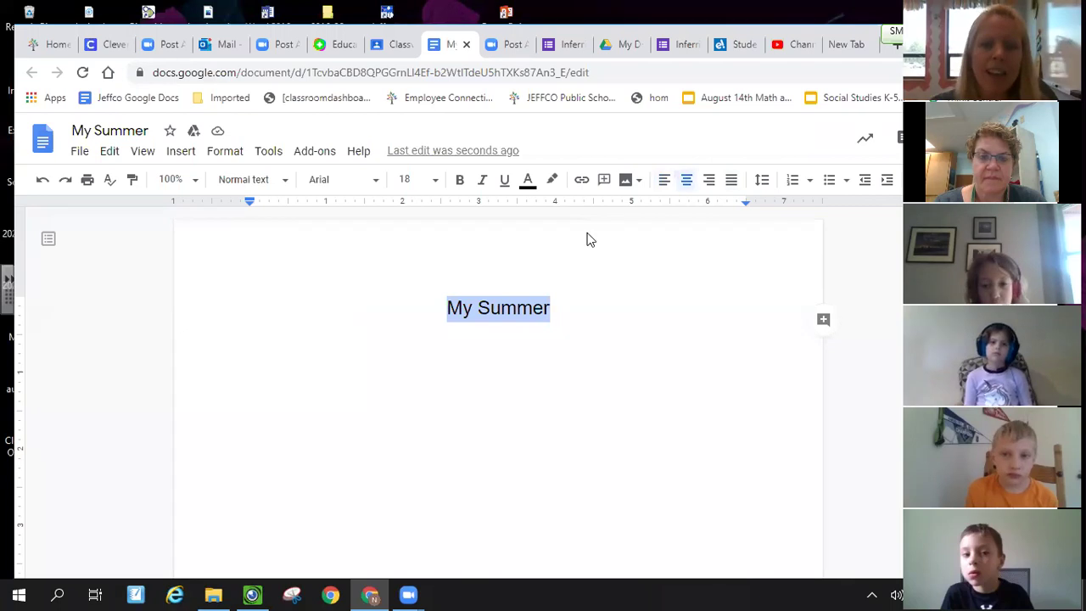
{"action": "left_click", "coordinate": [504, 183]}
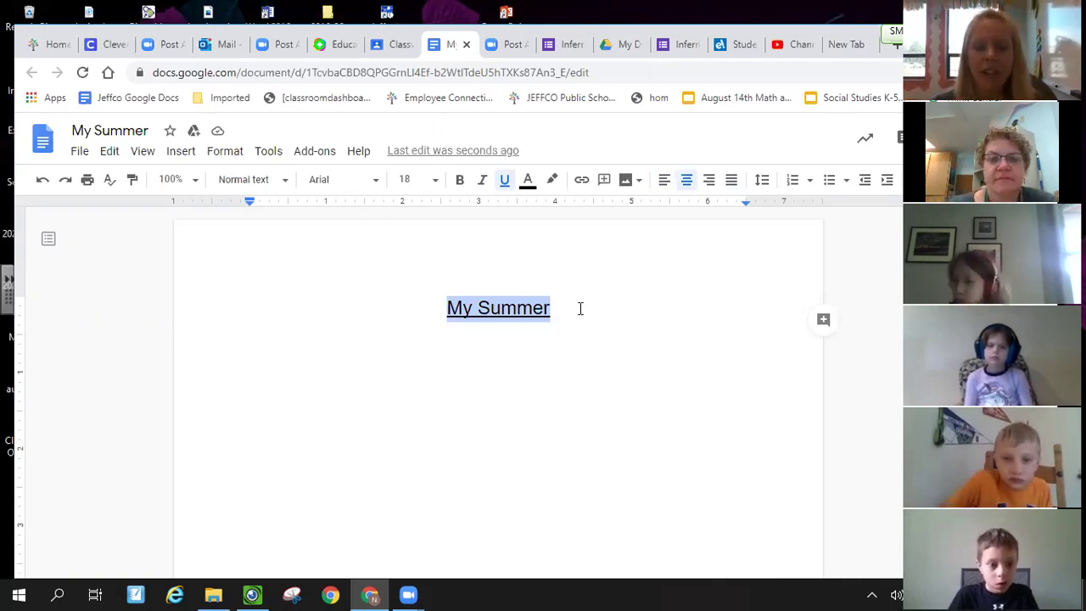
- Below the title, leave a blank line, then start a left-aligned, non-underlined, indented line
{"action": "left_click", "coordinate": [580, 308]}
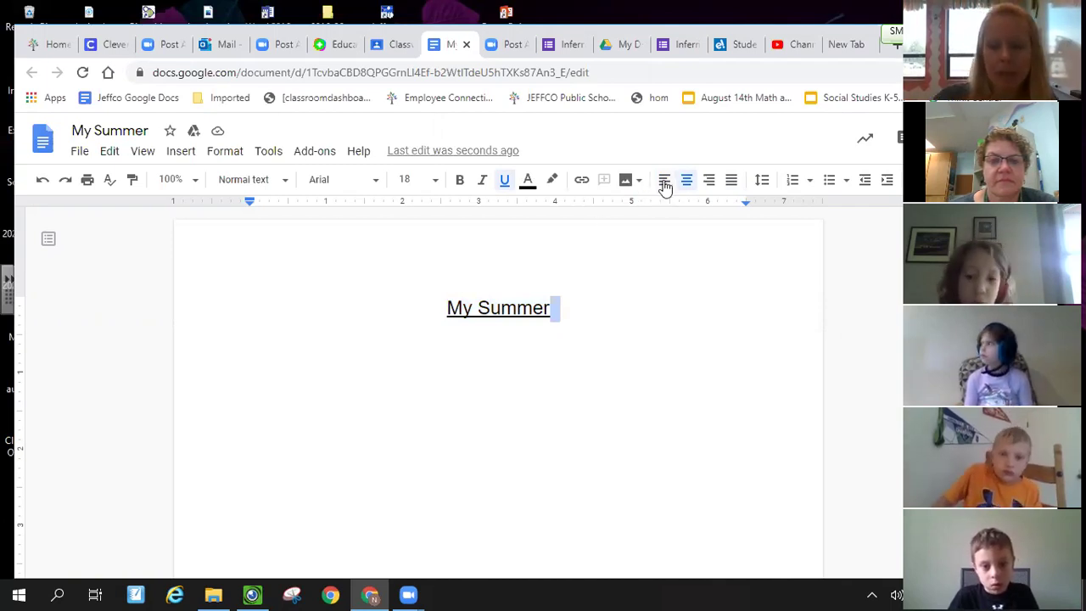
{"action": "key", "text": "BackSpace"}
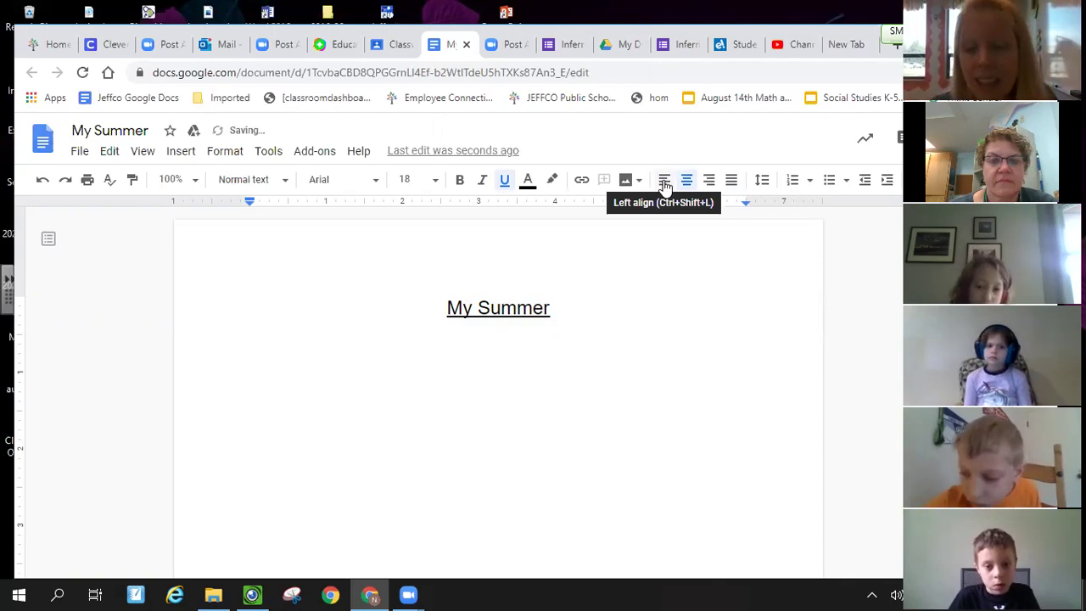
{"action": "key", "text": "Return"}
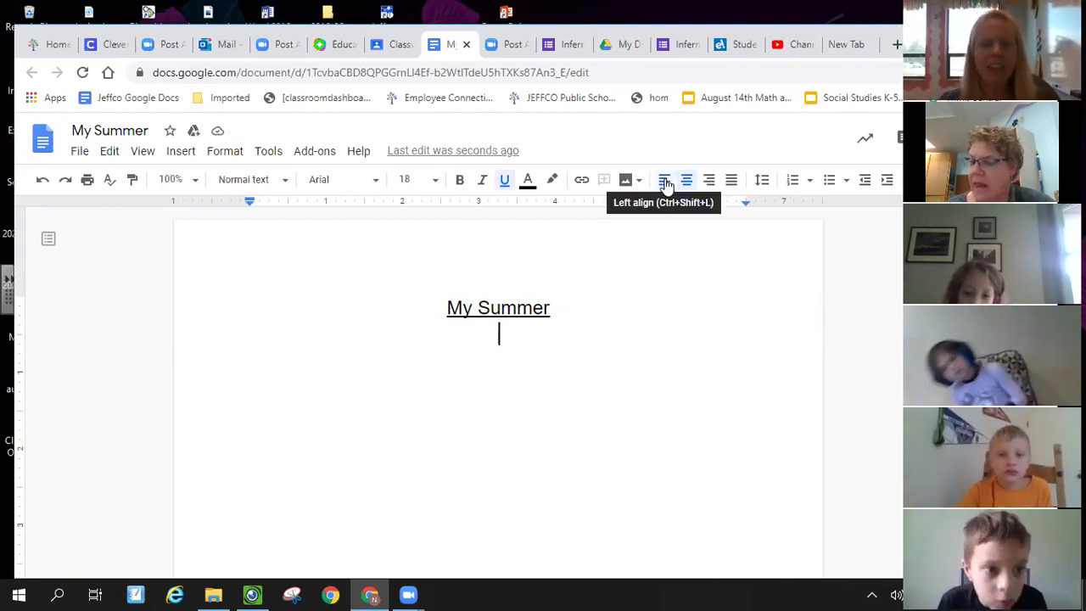
{"action": "left_click", "coordinate": [666, 183]}
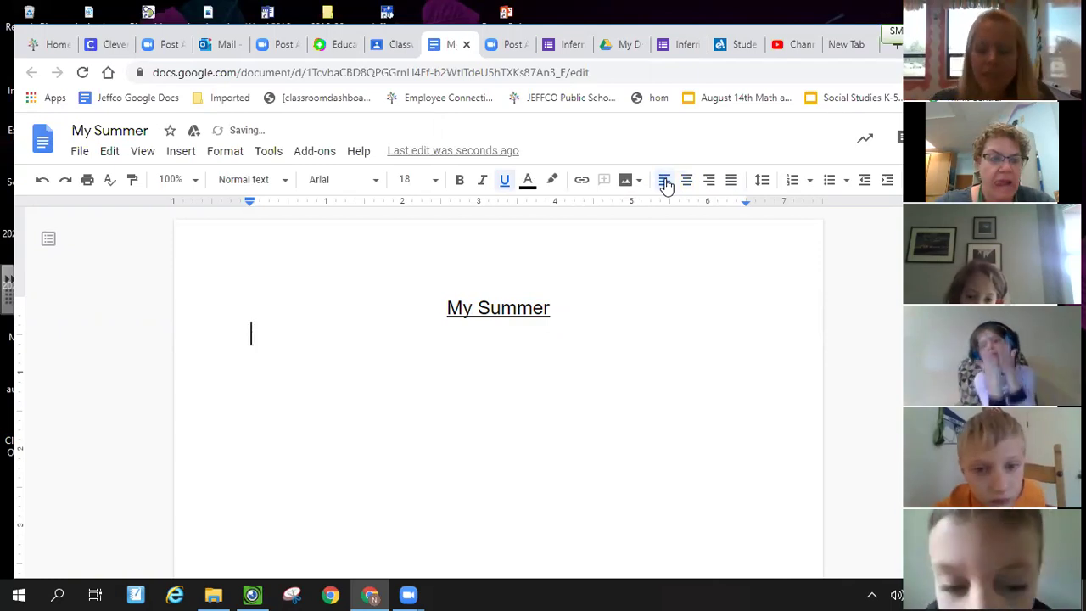
{"action": "key", "text": "Return"}
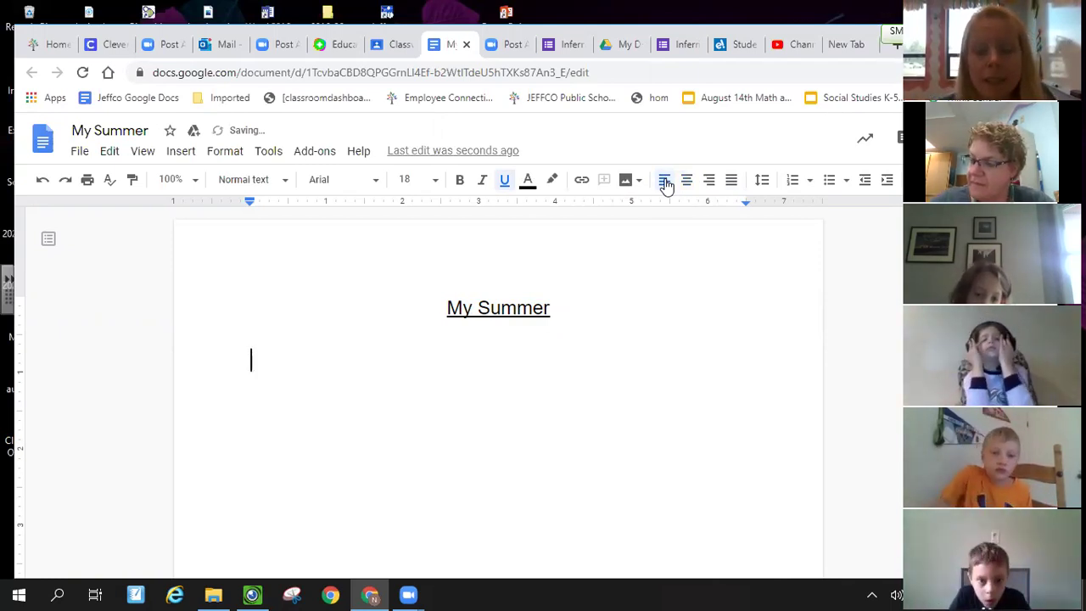
{"action": "left_click", "coordinate": [504, 181]}
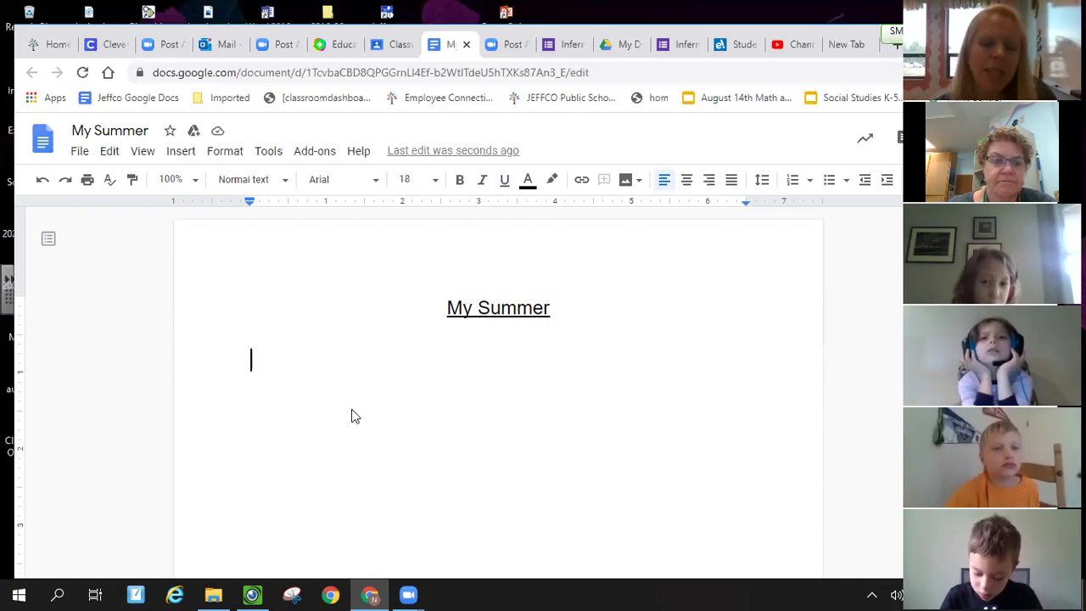
{"action": "key", "text": "Tab"}
{"action": "key", "text": "ctrl+u"}
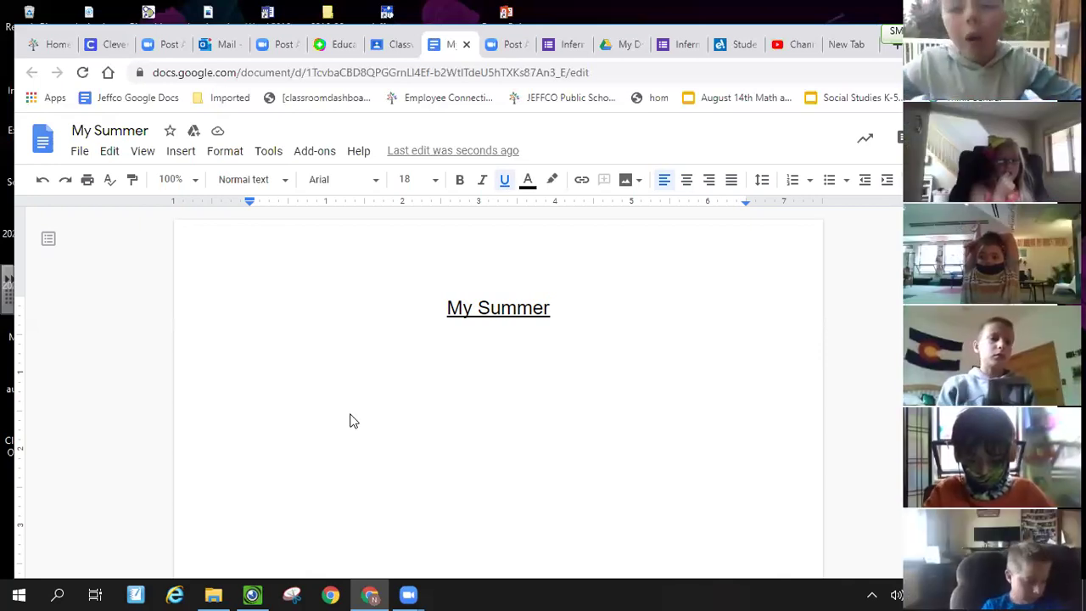
- Undo the stray underlined 'T' on the indented line and switch underlining off
{"action": "left_click", "coordinate": [353, 427]}
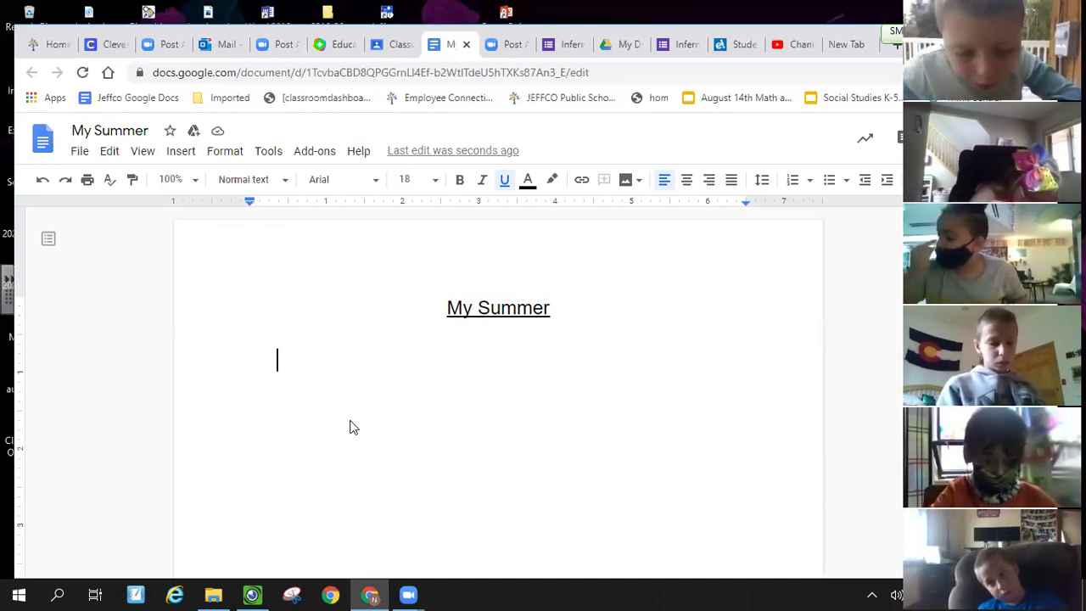
{"action": "type", "text": "T"}
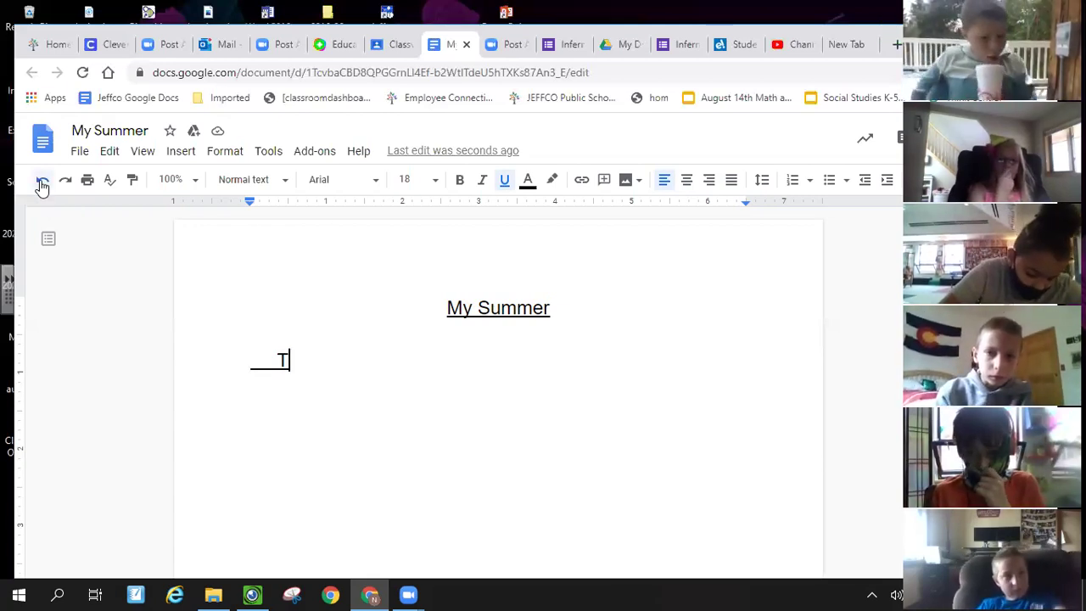
{"action": "left_click", "coordinate": [41, 186]}
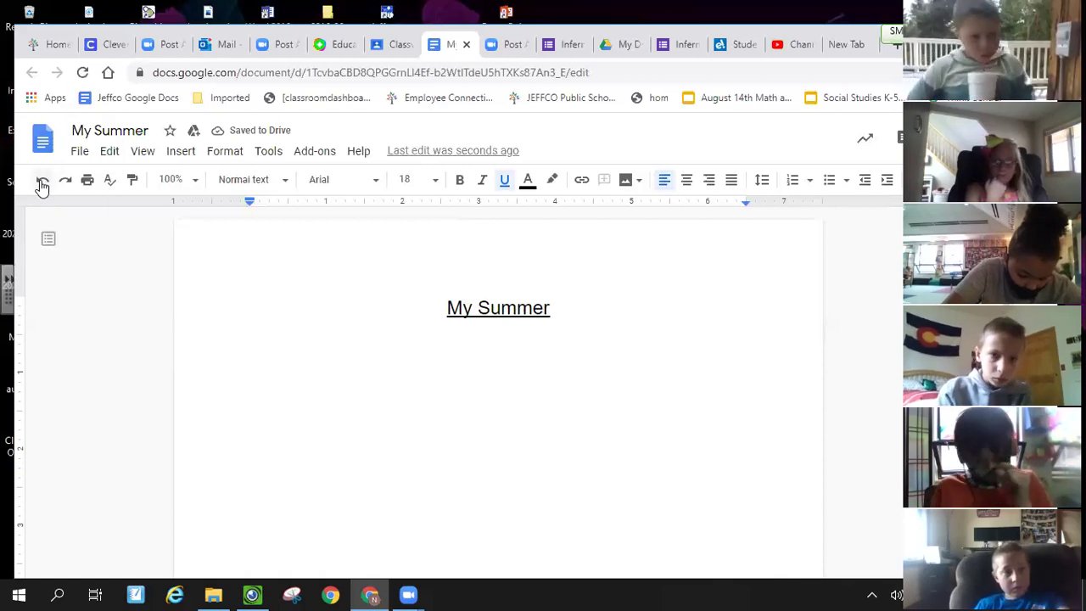
{"action": "left_click", "coordinate": [503, 193]}
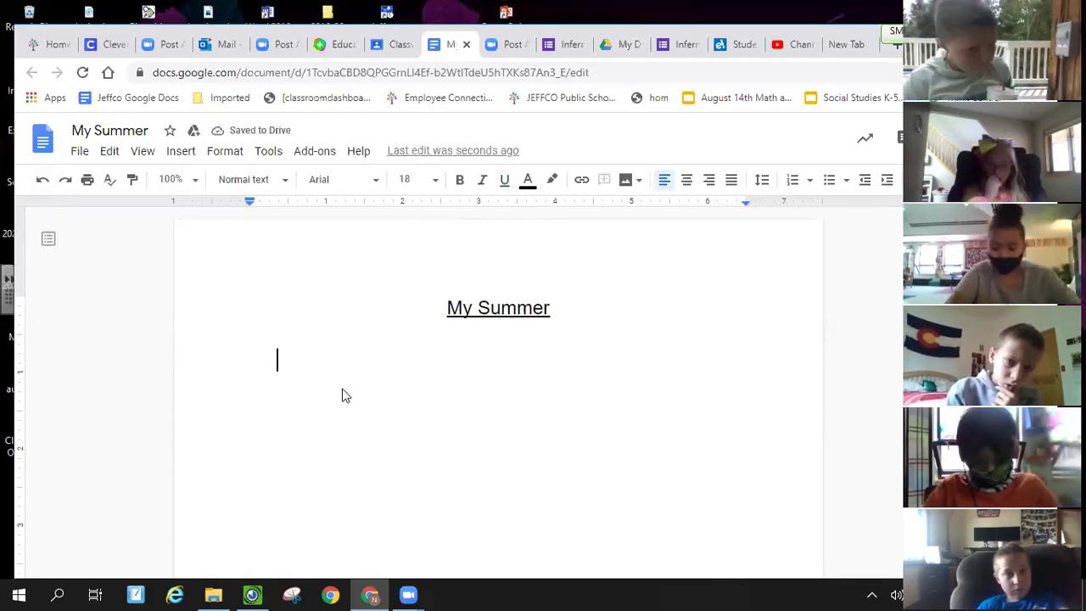
- Type 'This summer I went camping in Gunnison.', removing an underlined blank space and a mistyped W
{"action": "type", "text": "T"}
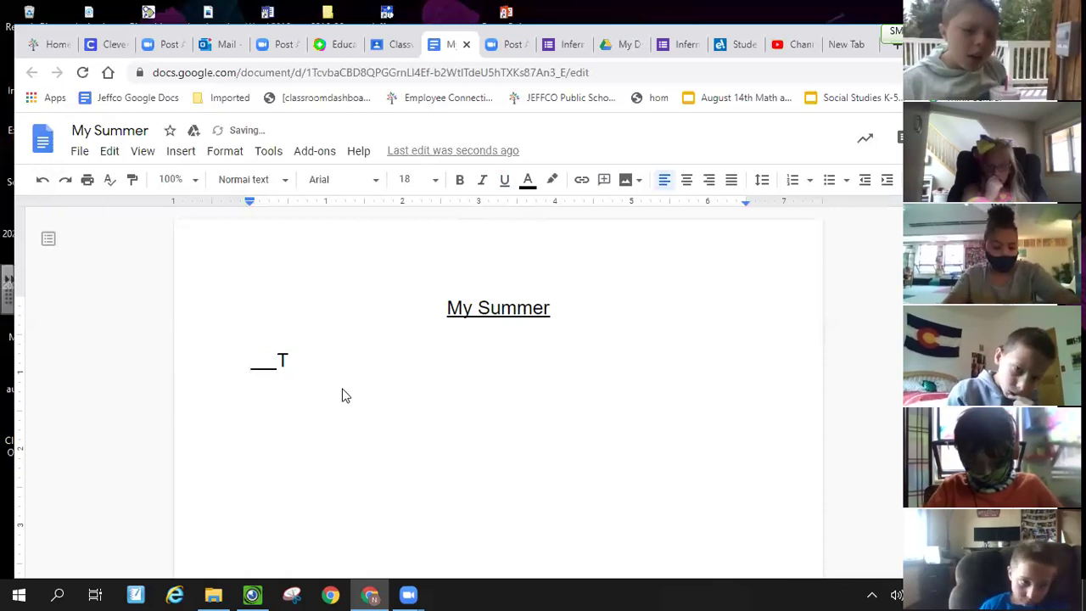
{"action": "type", "text": "h"}
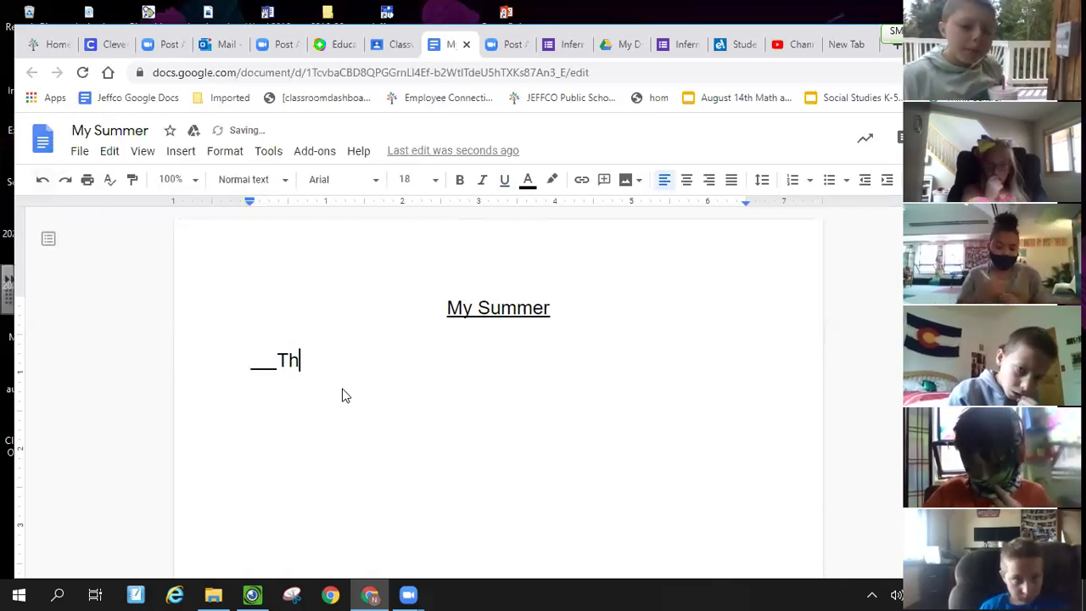
{"action": "left_click", "coordinate": [277, 360]}
{"action": "key", "text": "BackSpace"}
{"action": "key", "text": "BackSpace"}
{"action": "key", "text": "BackSpace"}
{"action": "key", "text": "BackSpace"}
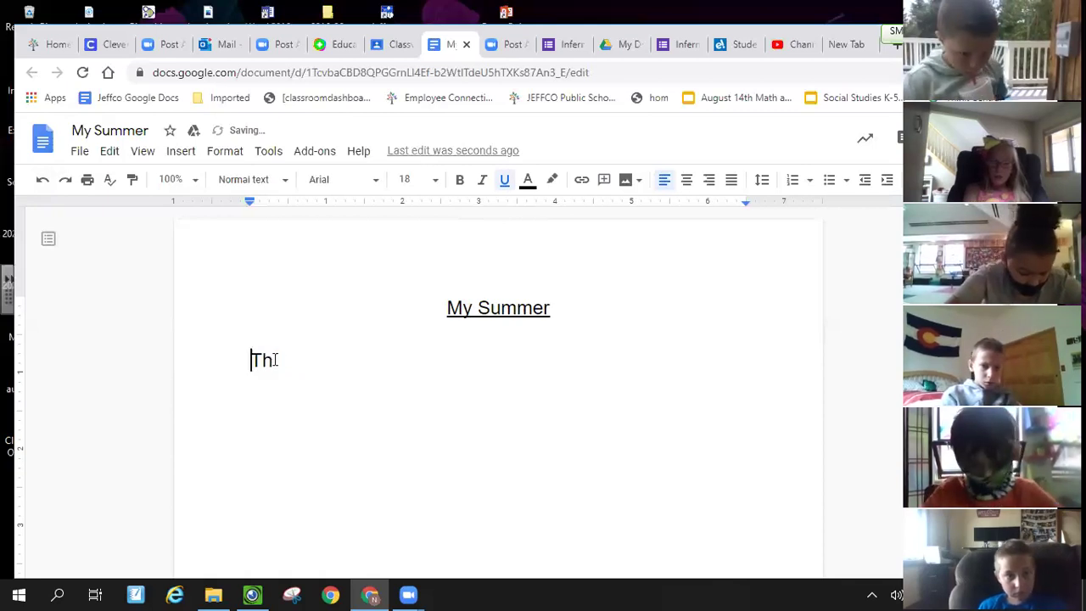
{"action": "left_click", "coordinate": [274, 360]}
{"action": "type", "text": "is"}
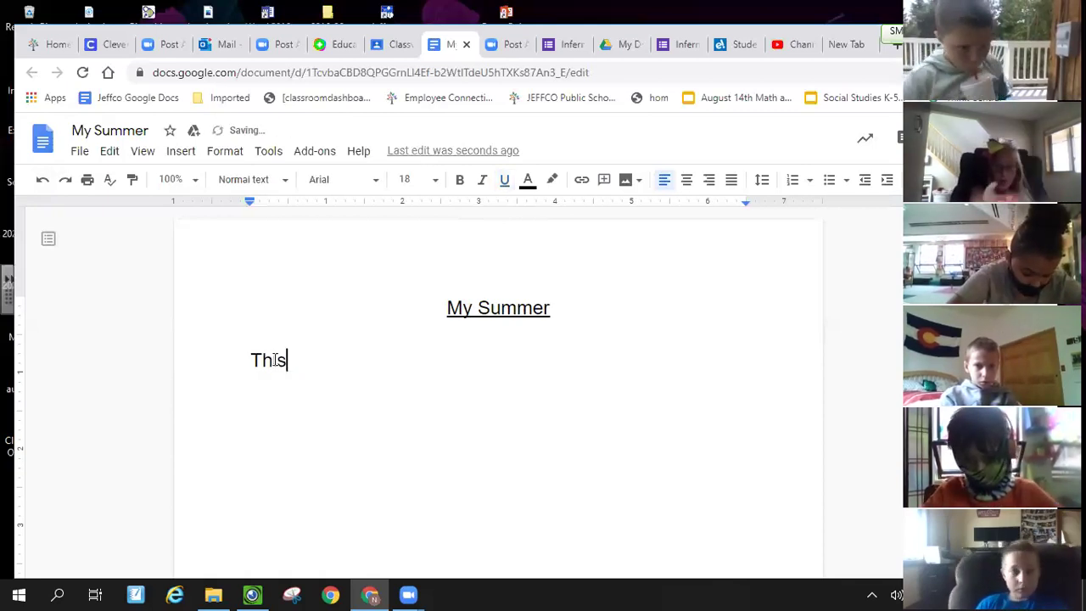
{"action": "type", "text": " summer I"}
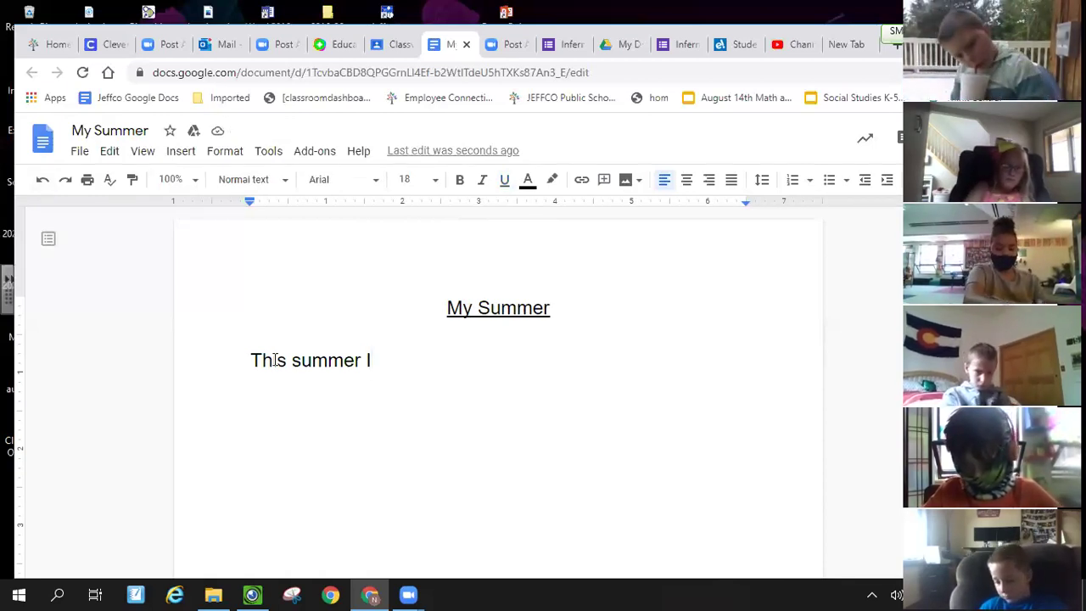
{"action": "type", "text": "W"}
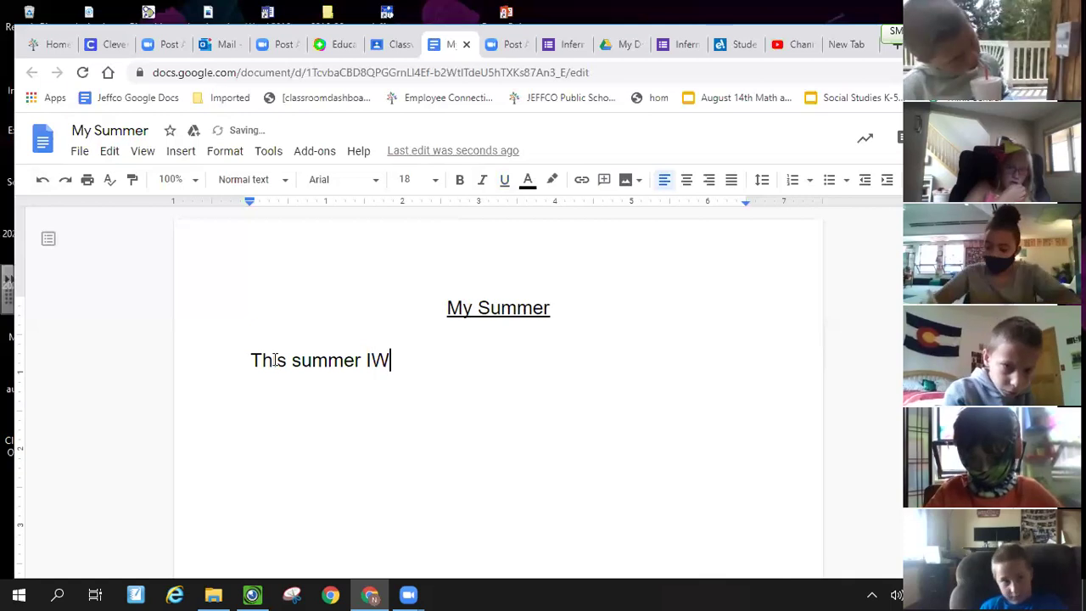
{"action": "key", "text": "BackSpace"}
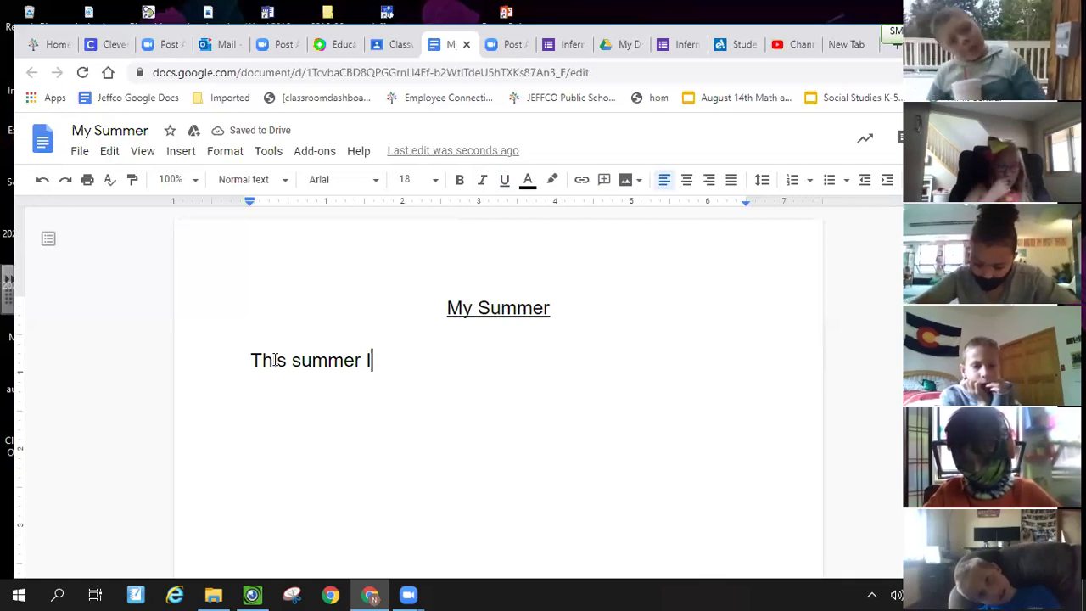
{"action": "type", "text": "wen"}
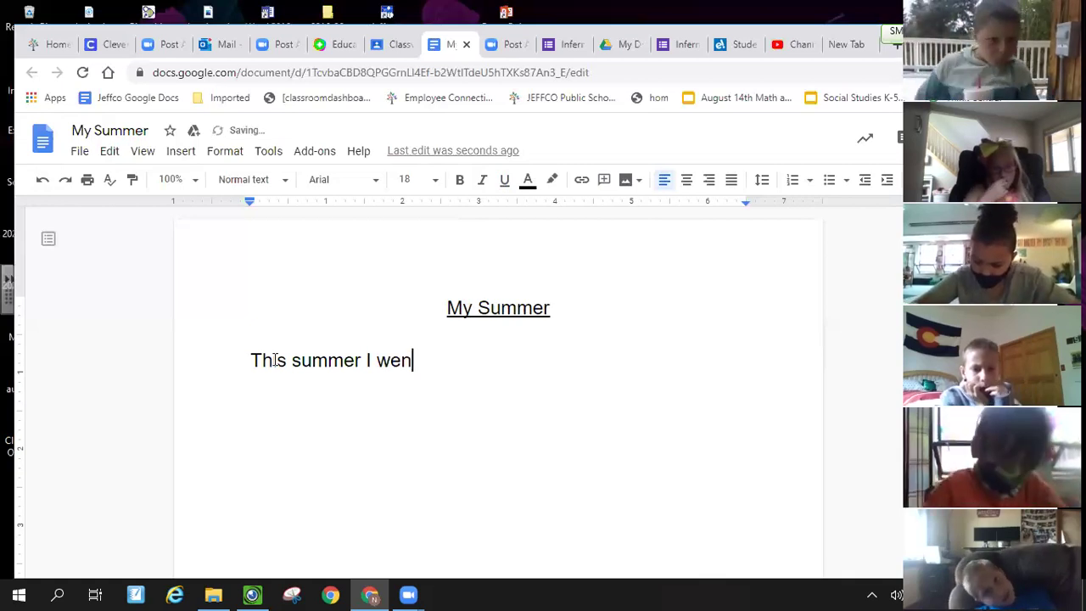
{"action": "type", "text": "t campi"}
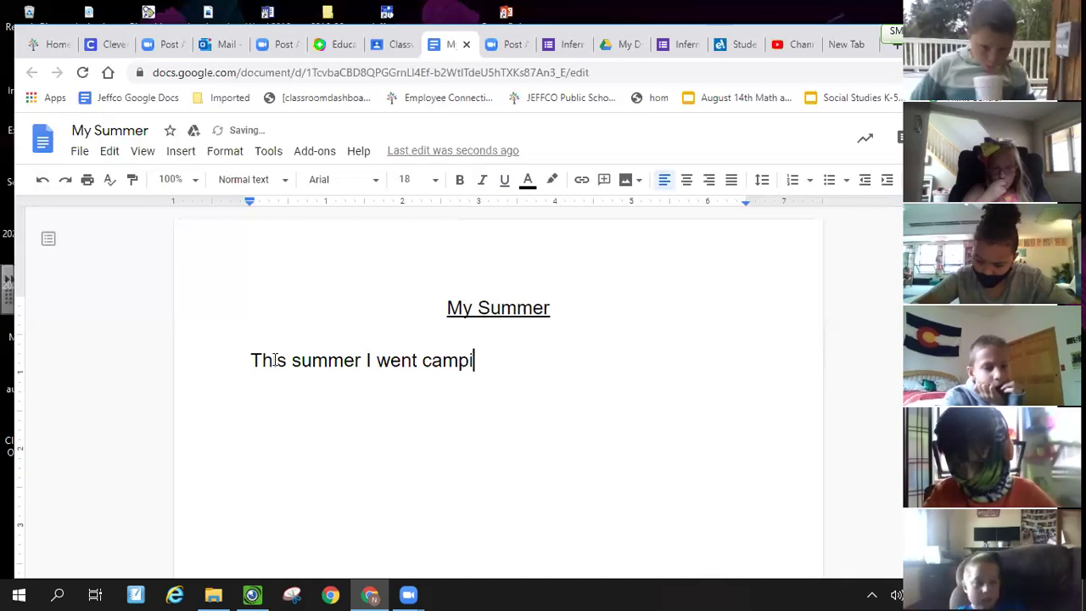
{"action": "type", "text": "ng in G"}
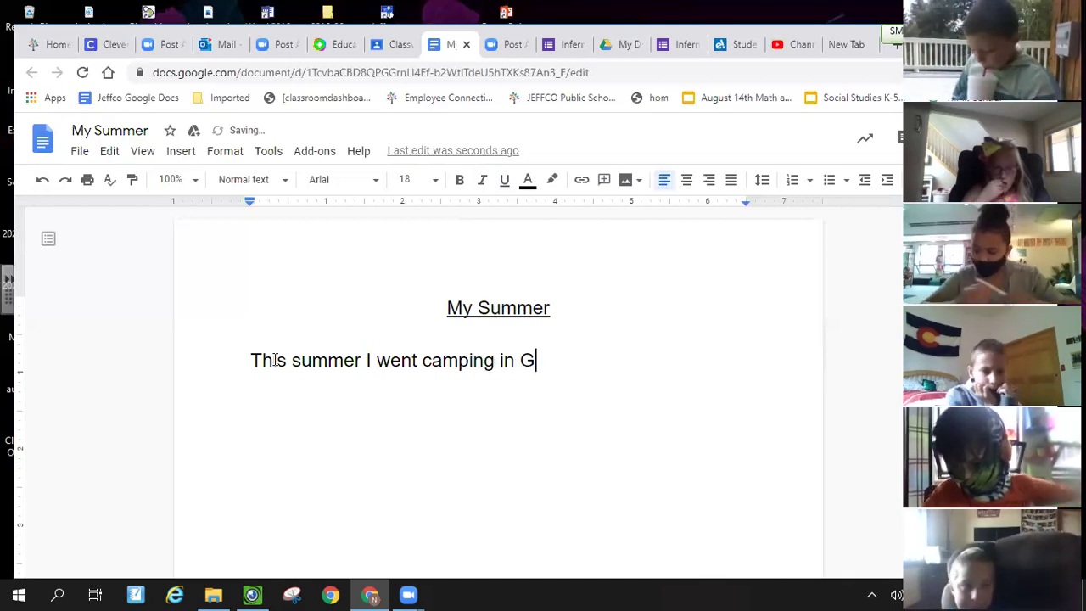
{"action": "type", "text": "unnison"}
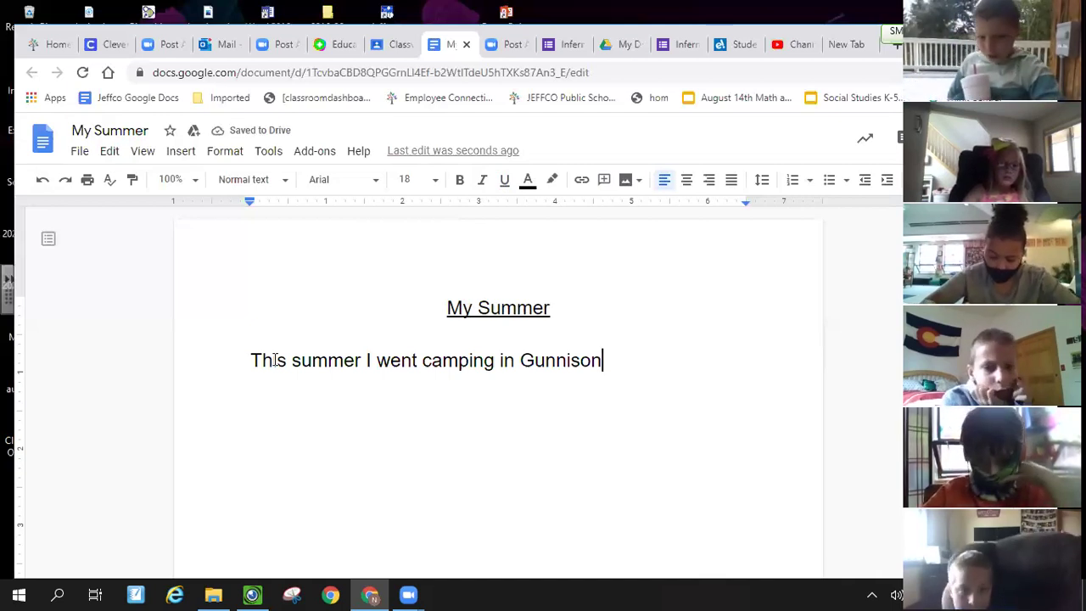
{"action": "type", "text": "."}
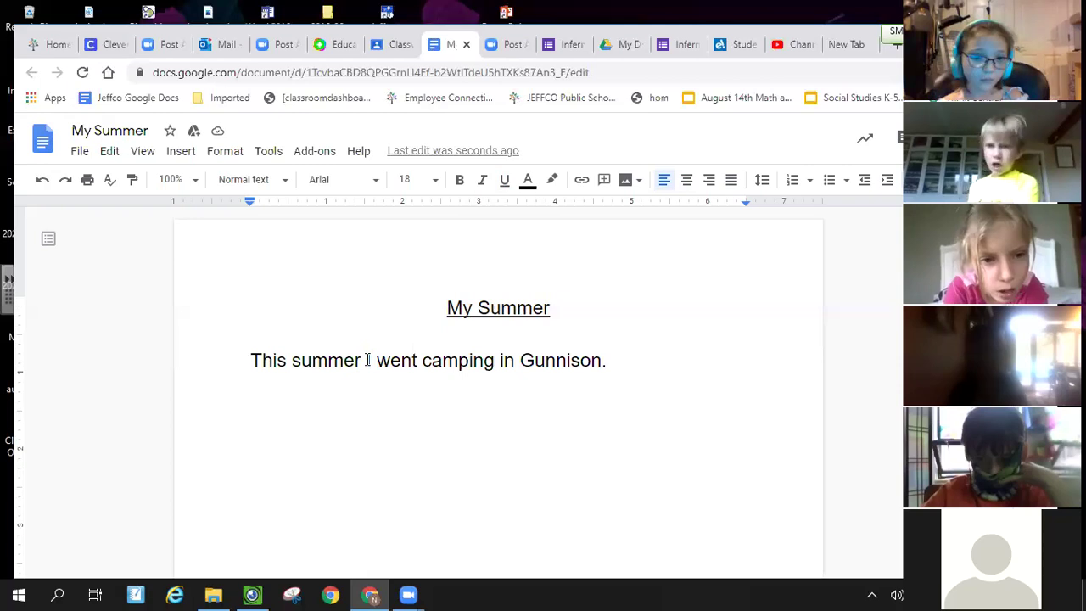
- Insert 'my family and' before 'I' in the opening sentence about camping in Gunnison
{"action": "left_click", "coordinate": [367, 360]}
{"action": "type", "text": "'m"}
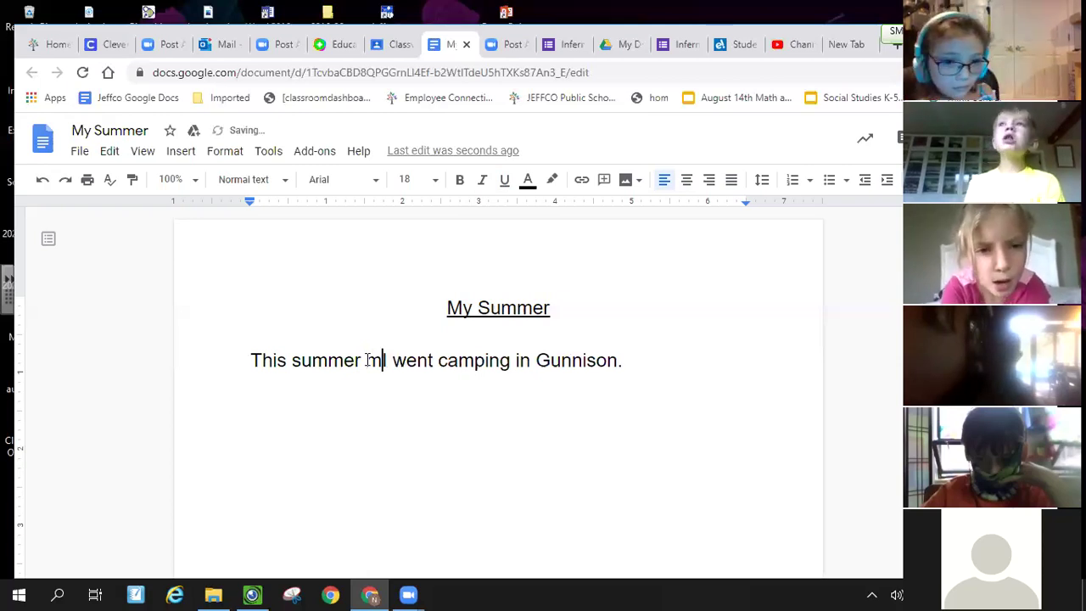
{"action": "type", "text": "y famil"}
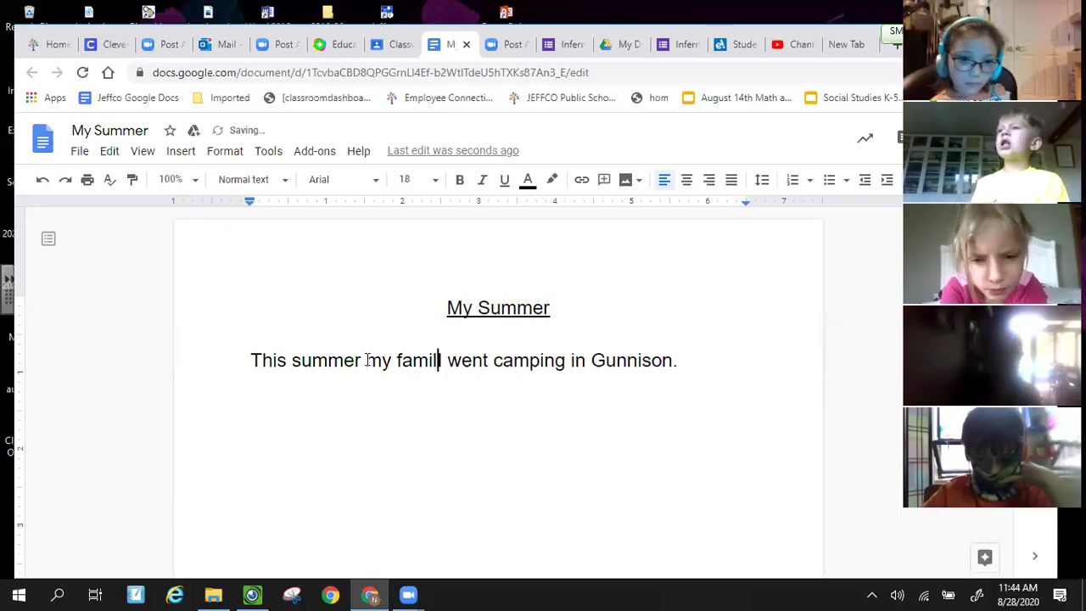
{"action": "type", "text": "y and I"}
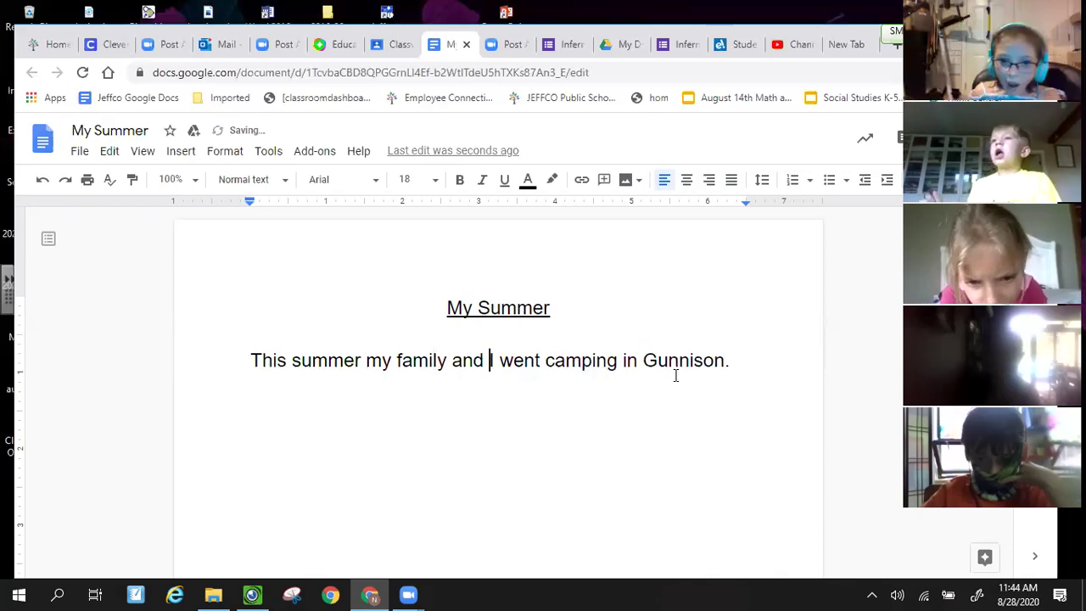
{"action": "left_click", "coordinate": [739, 363]}
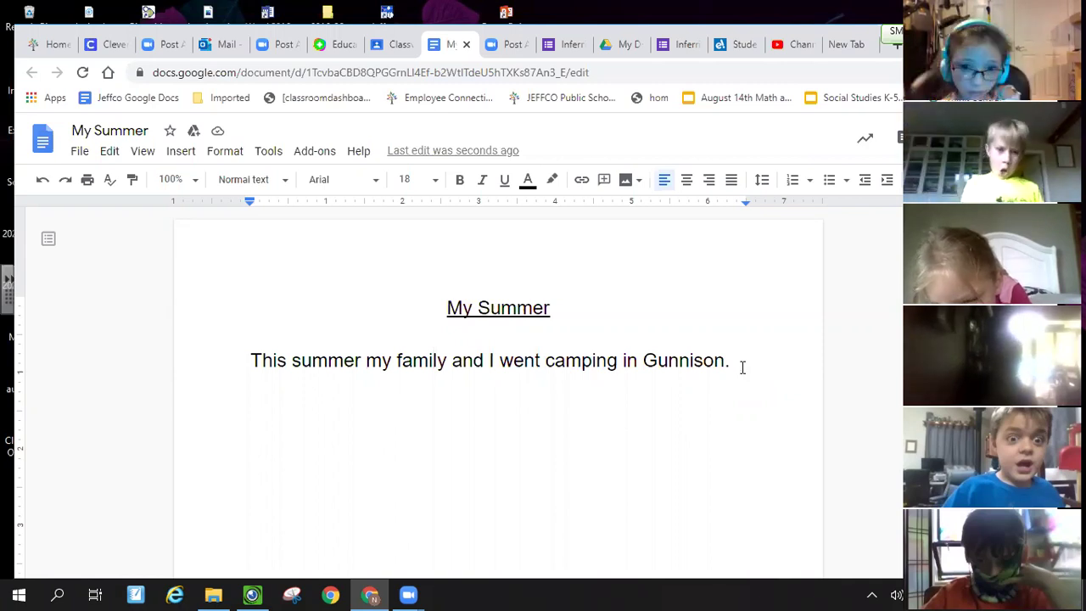
- Fix the period after Gunnison and add 'Our campsite was near a huge lake. My kids and I went swimming in the frigid water!'
{"action": "key", "text": "BackSpace"}
{"action": "key", "text": "BackSpace"}
{"action": "type", "text": "."}
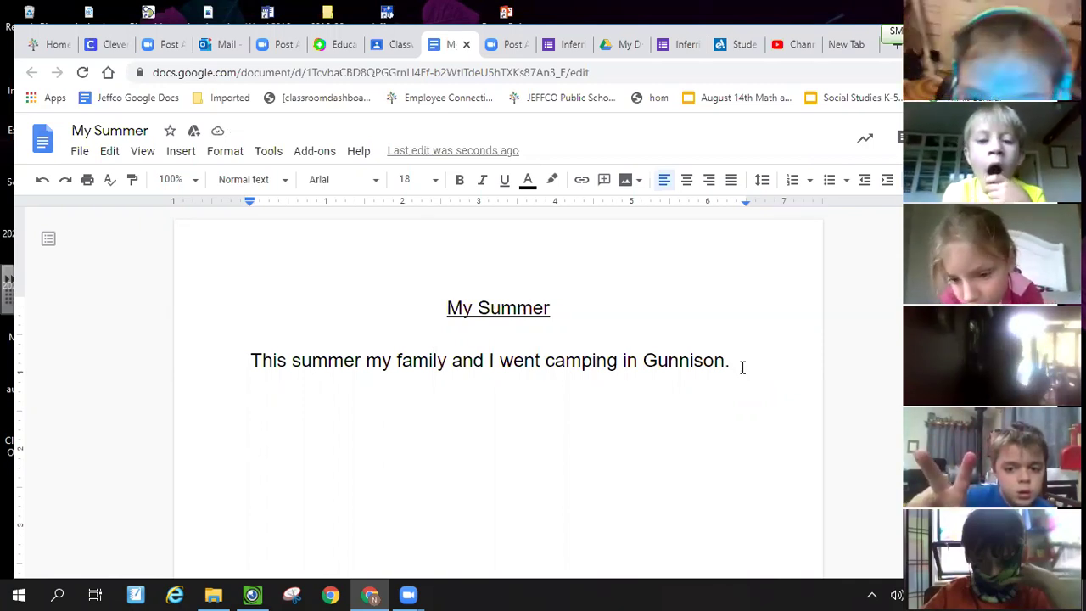
{"action": "key", "text": "Return"}
{"action": "type", "text": "Our ca"}
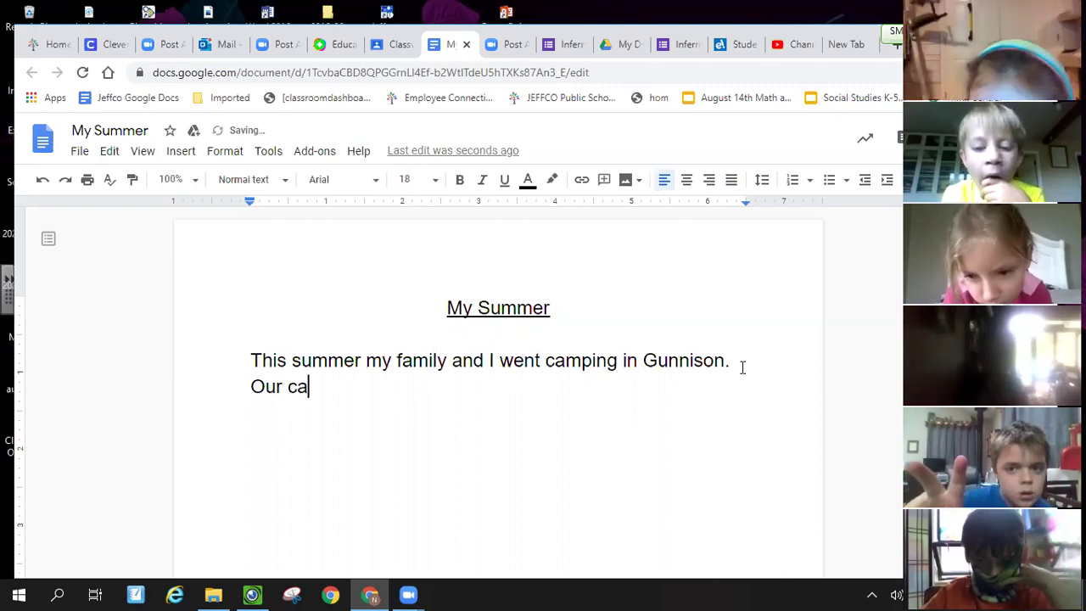
{"action": "type", "text": "mpsite was"}
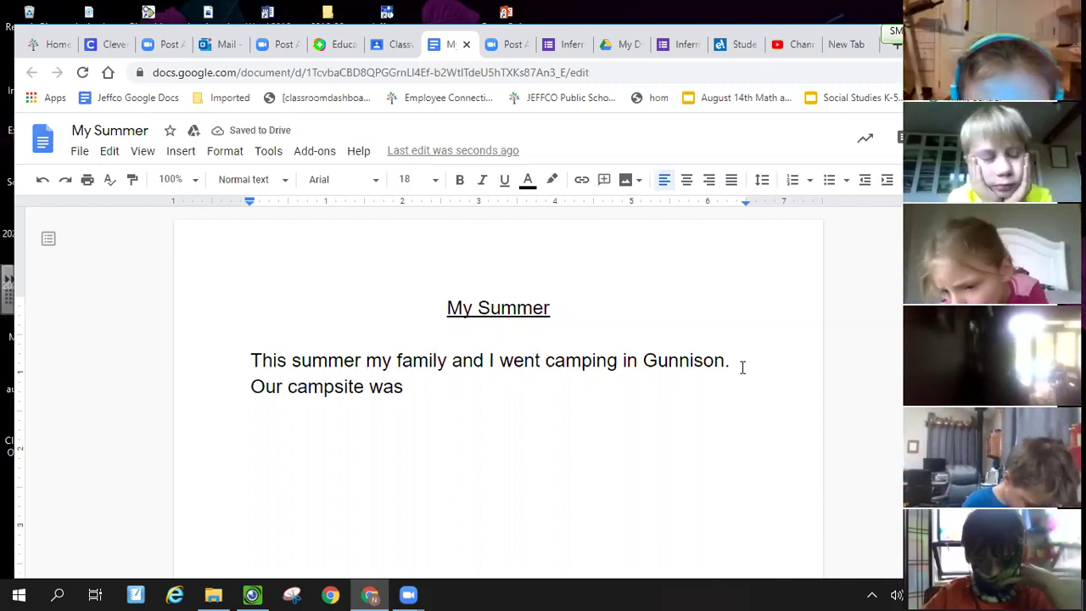
{"action": "type", "text": " ne"}
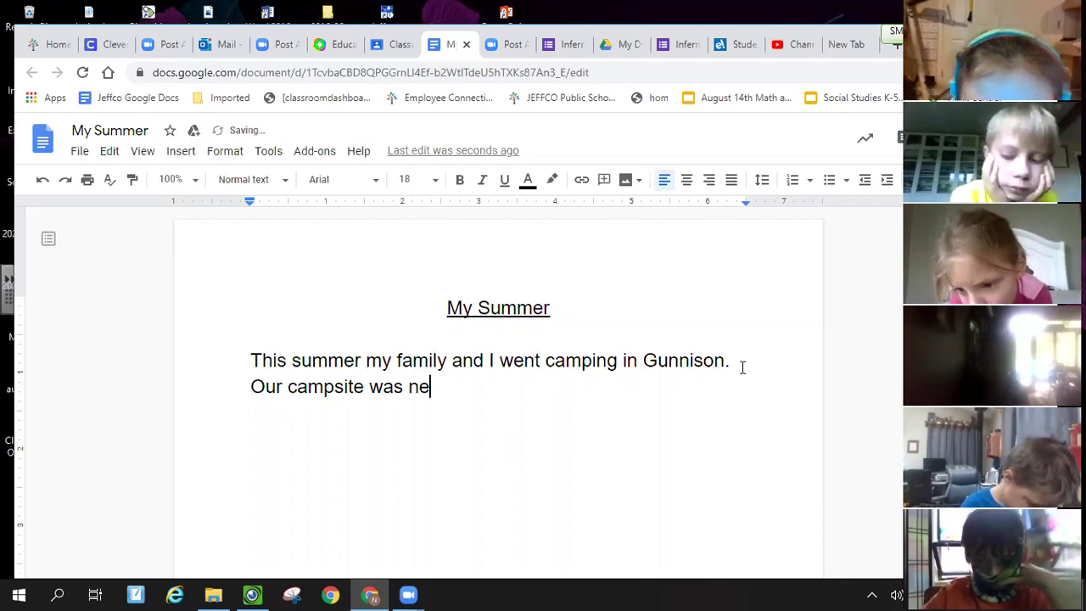
{"action": "type", "text": "ar a"}
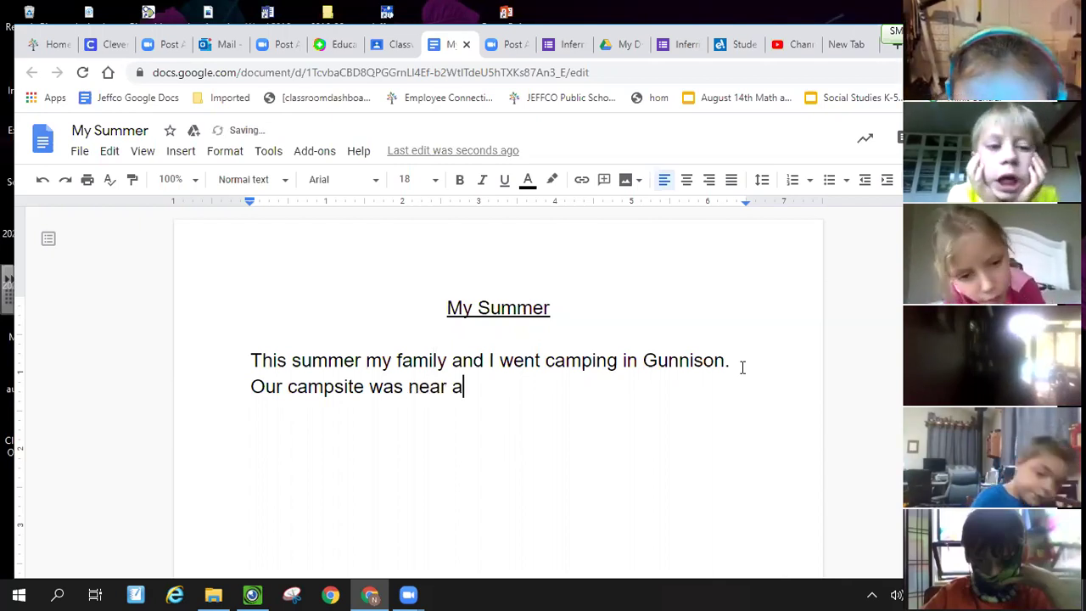
{"action": "type", "text": " huge lake."}
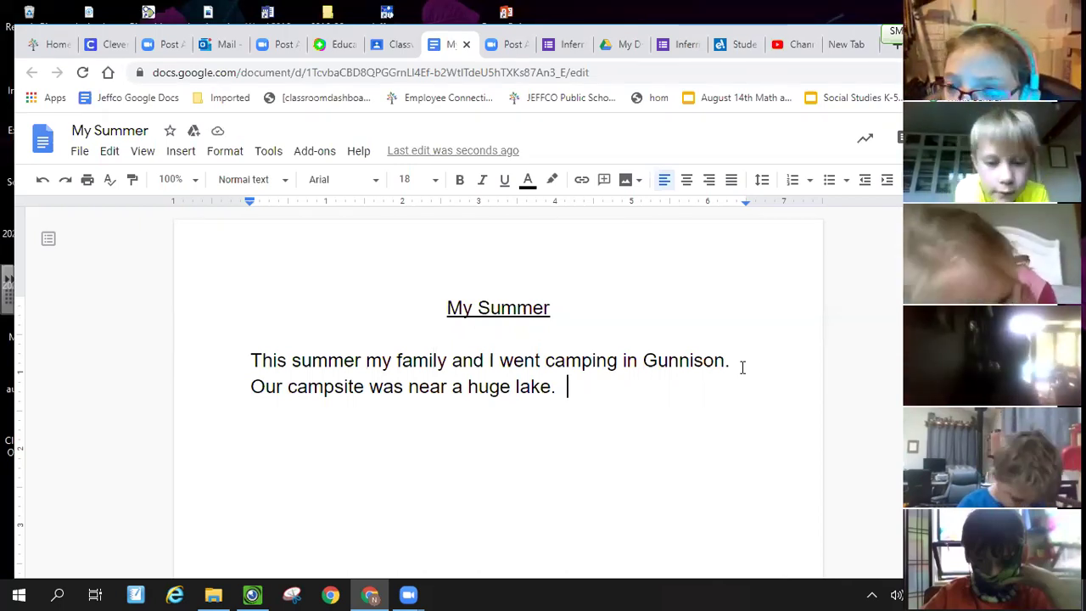
{"action": "type", "text": "My ki"}
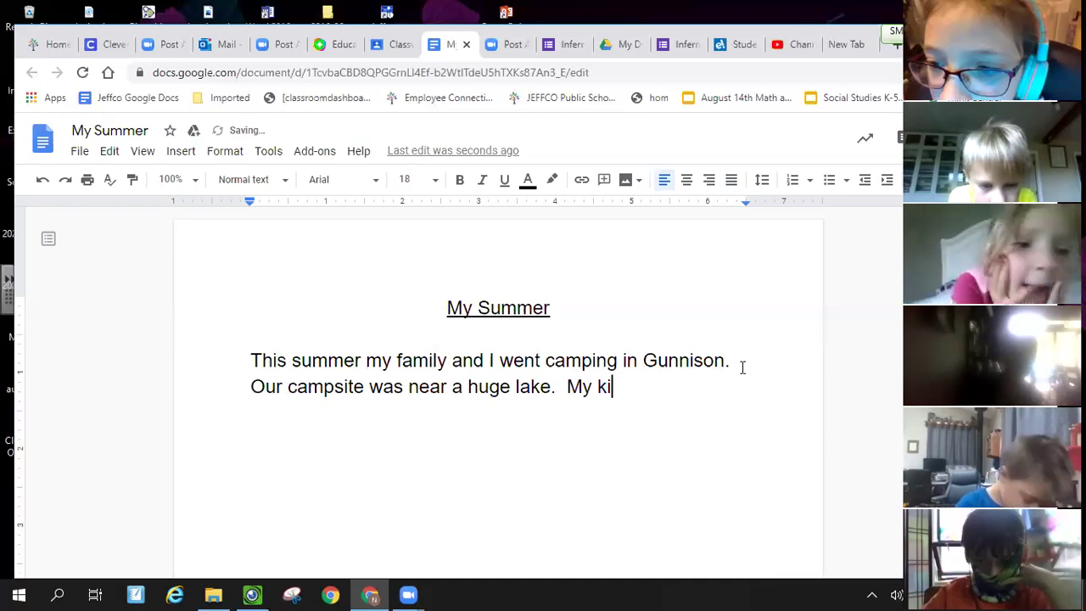
{"action": "type", "text": "ds and I"}
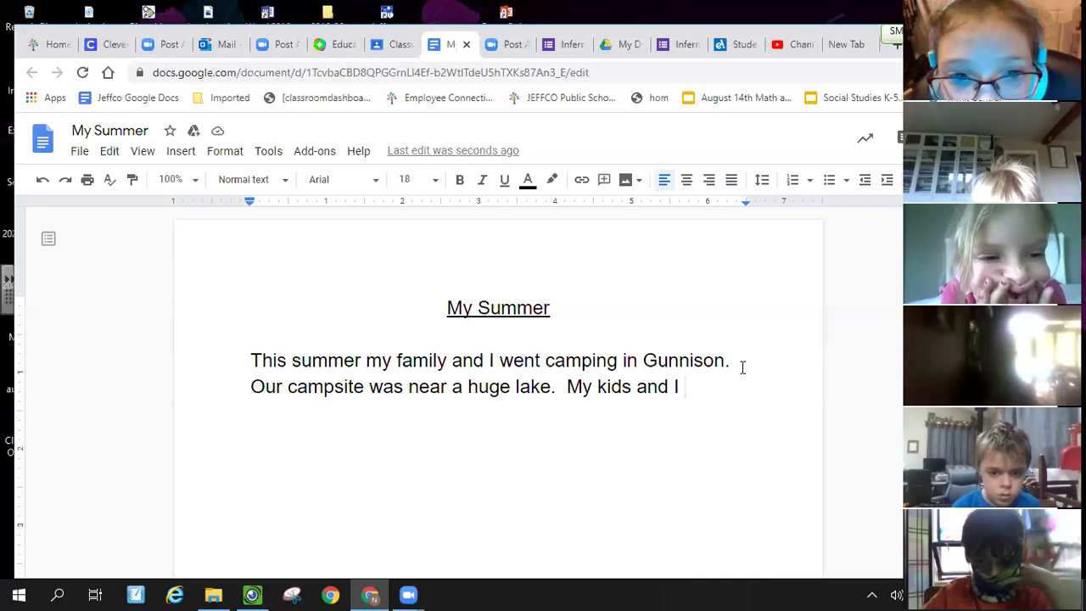
{"action": "type", "text": "went "}
{"action": "type", "text": "swi"}
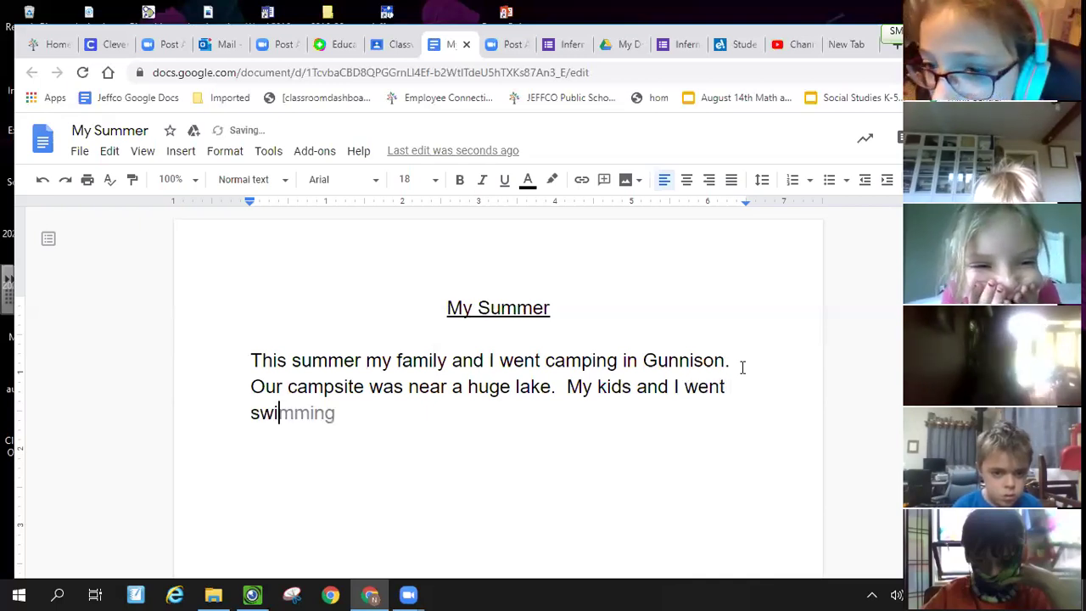
{"action": "key", "text": "Tab"}
{"action": "type", "text": "in "}
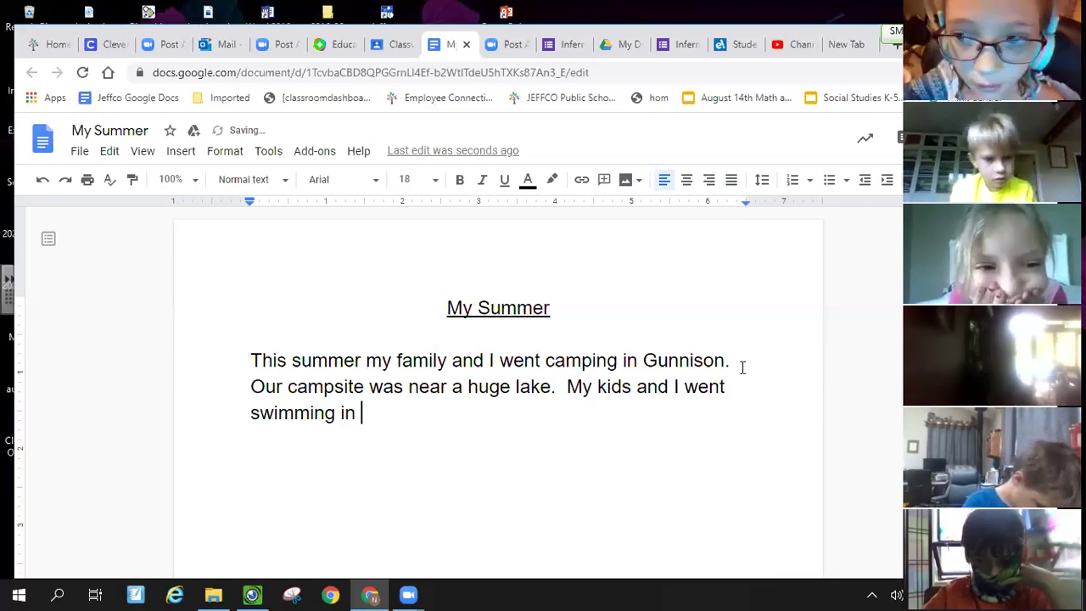
{"action": "type", "text": "the frigid"}
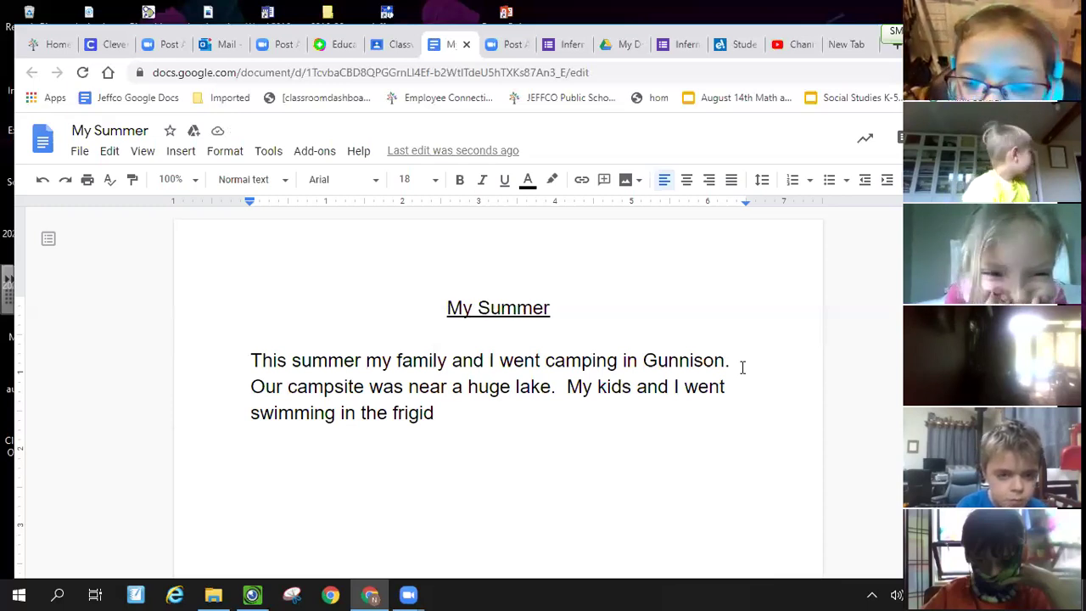
{"action": "type", "text": "water!"}
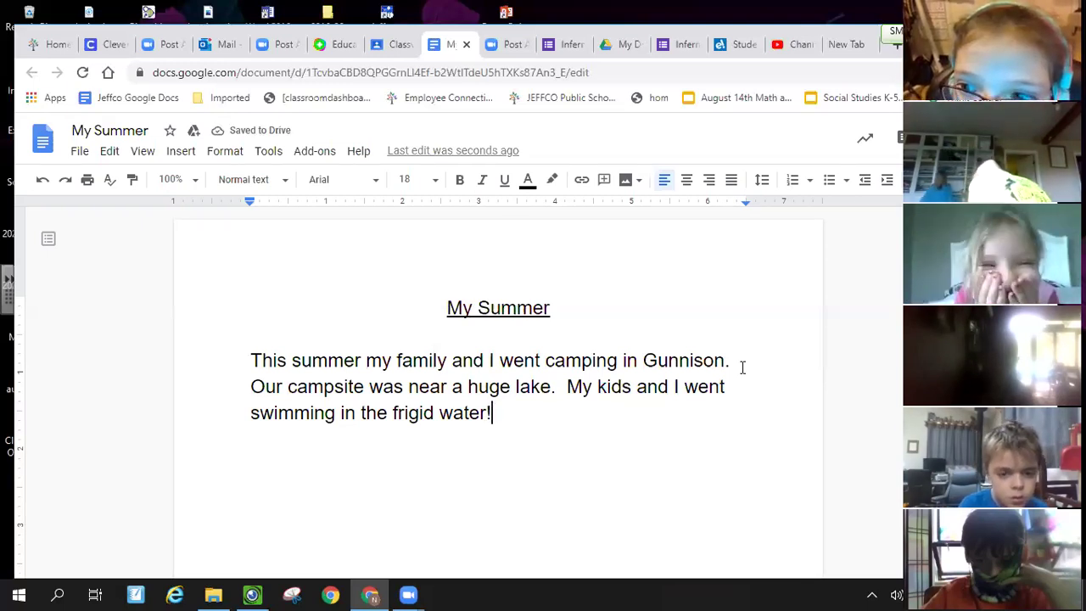
{"action": "type", "text": "  I"}
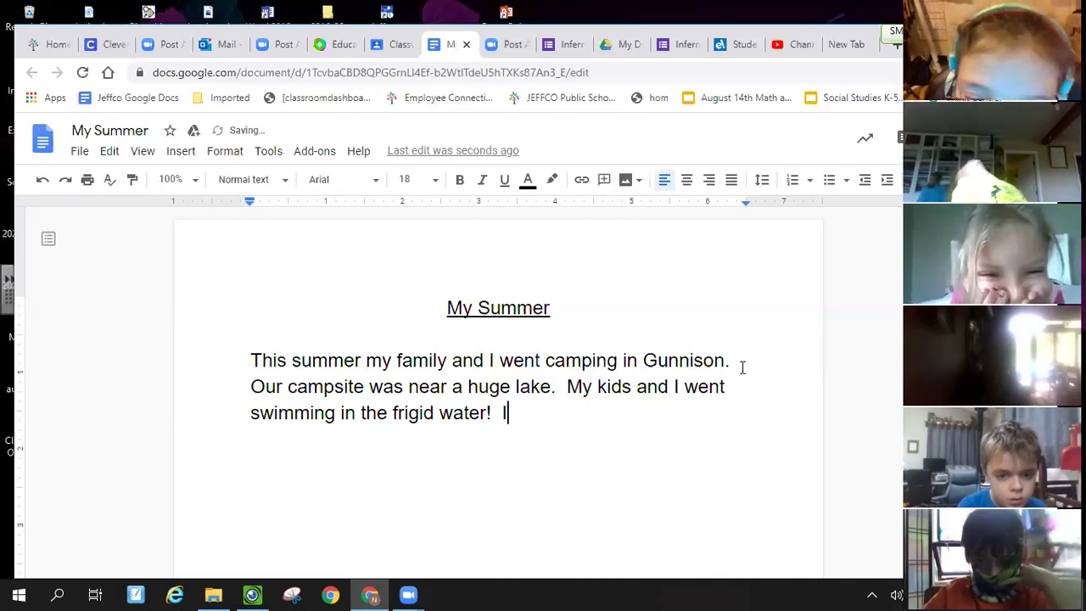
{"action": "type", "text": " was n"}
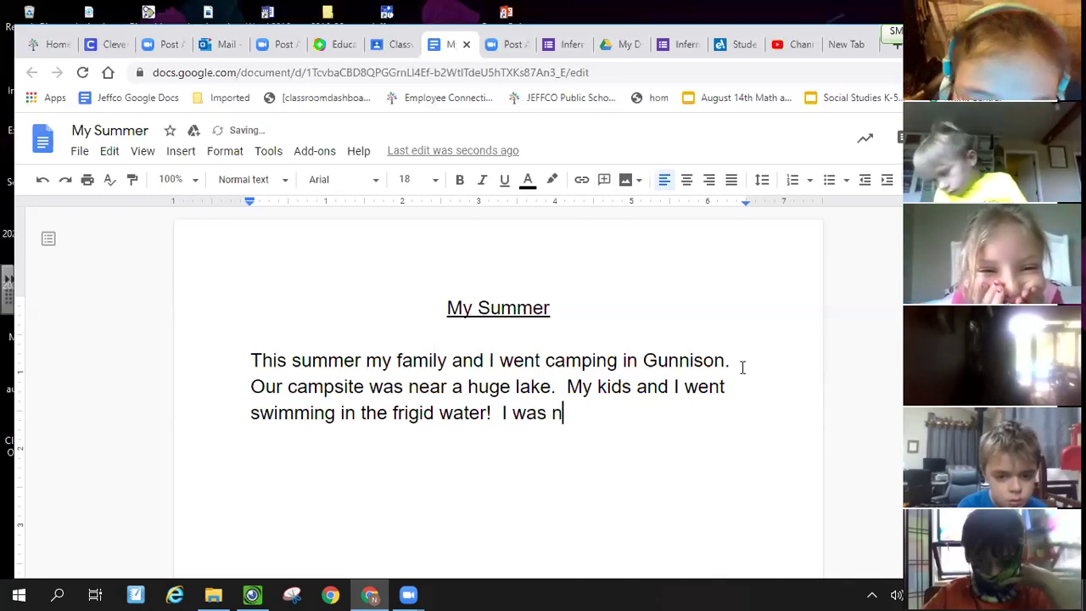
{"action": "type", "text": "umb"}
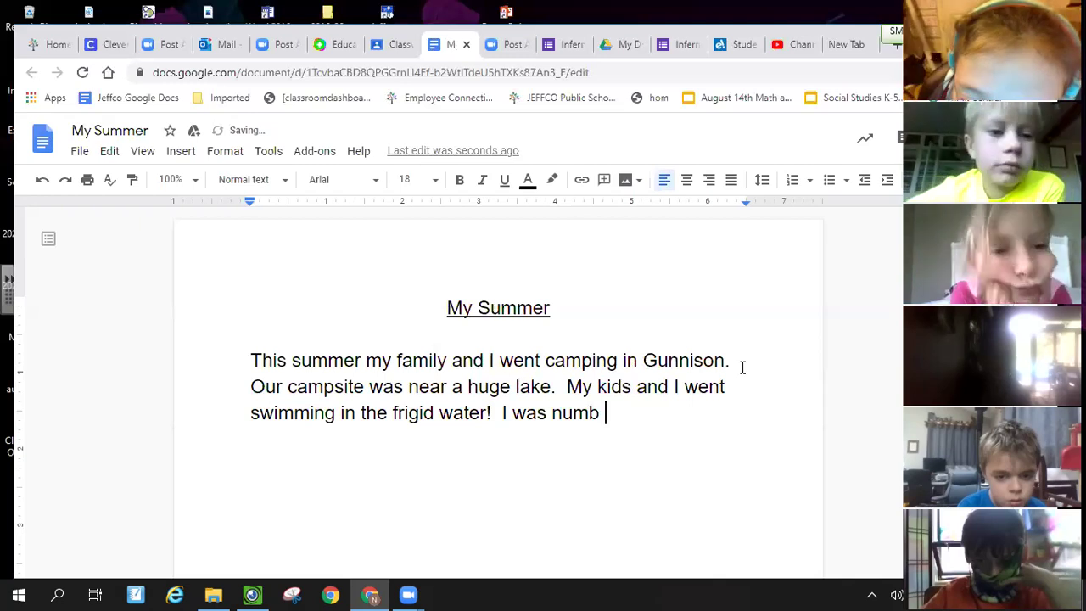
{"action": "type", "text": " wehn"}
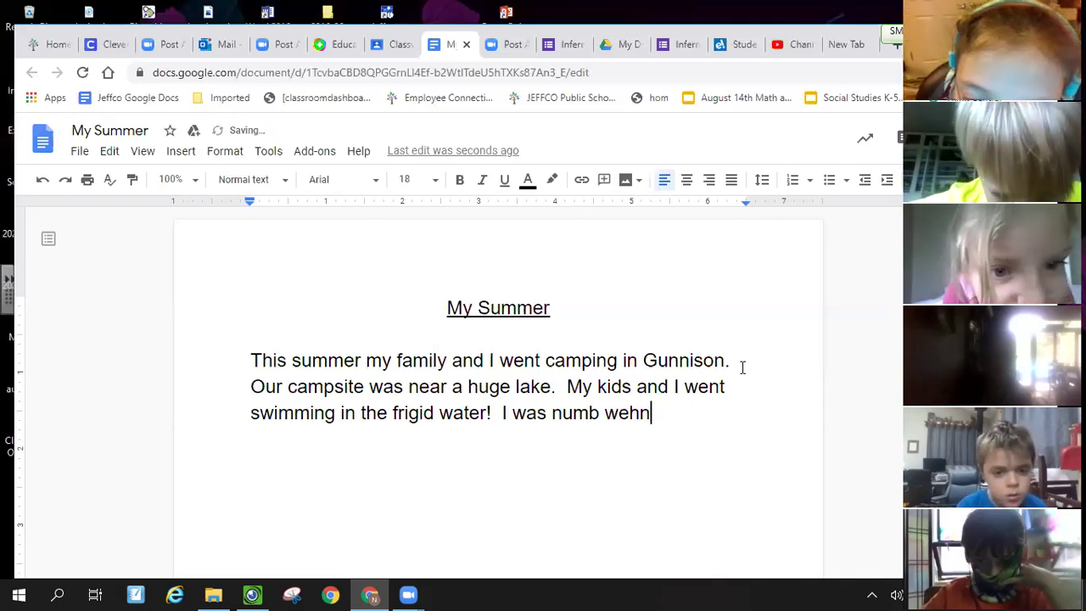
- Correct 'wehn' so the sentence reads 'I was numb when I got out.'
{"action": "key", "text": "BackSpace"}
{"action": "key", "text": "BackSpace"}
{"action": "key", "text": "BackSpace"}
{"action": "type", "text": "hen I"}
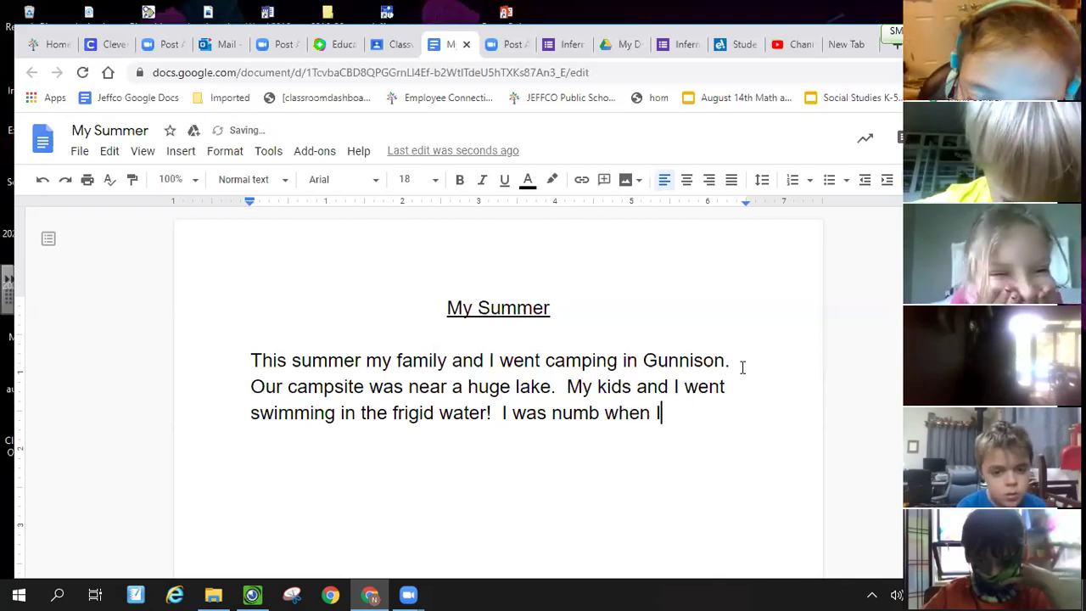
{"action": "type", "text": " got out."}
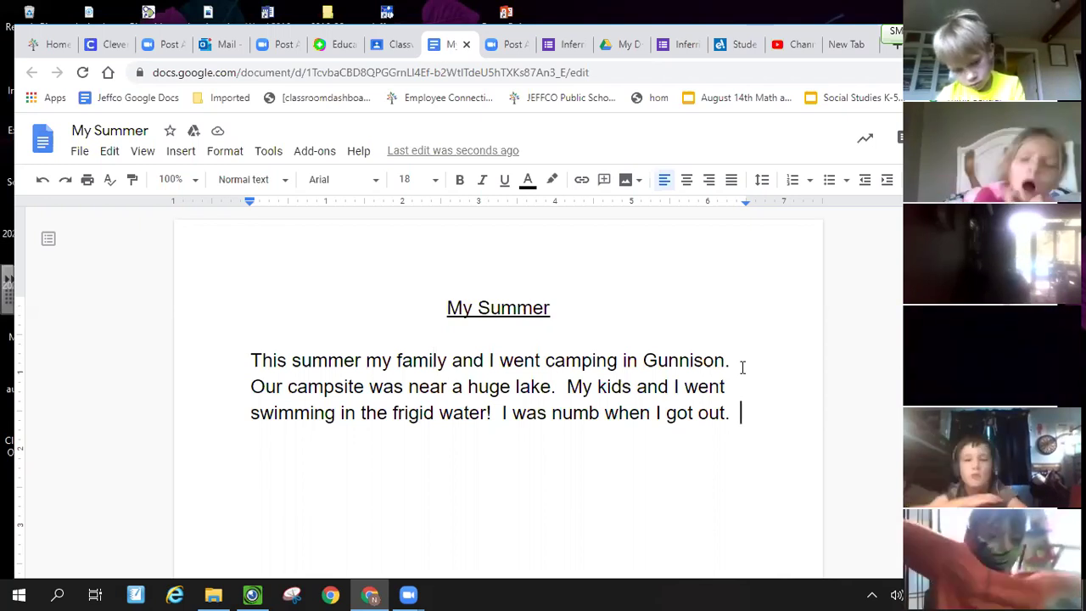
- Type 'We also, went to the Black Canyon.' after the paragraph's last sentence
{"action": "type", "text": "W"}
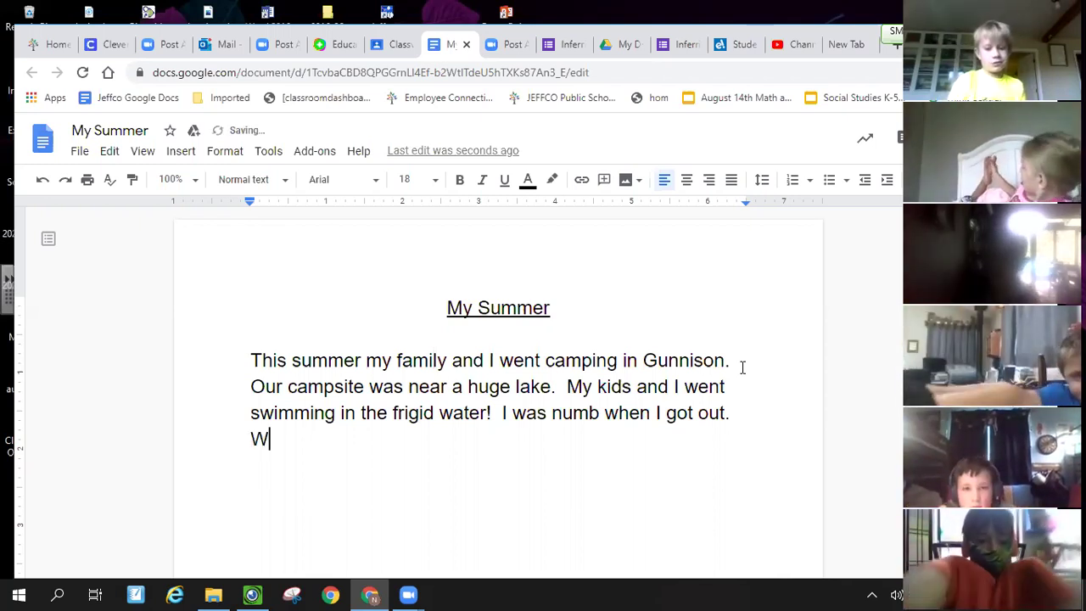
{"action": "type", "text": "e also"}
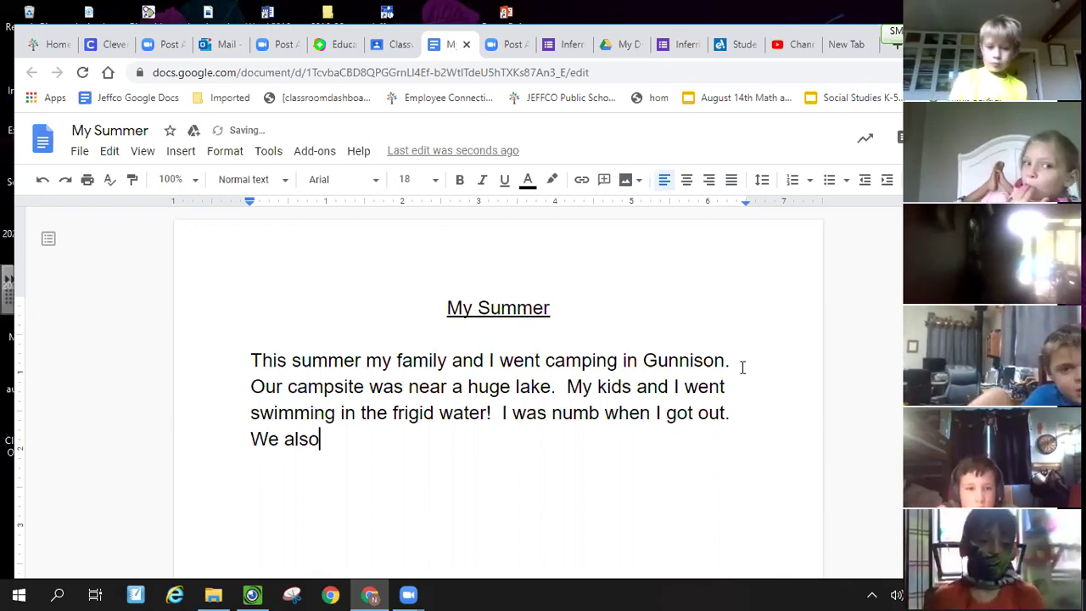
{"action": "type", "text": ", wen"}
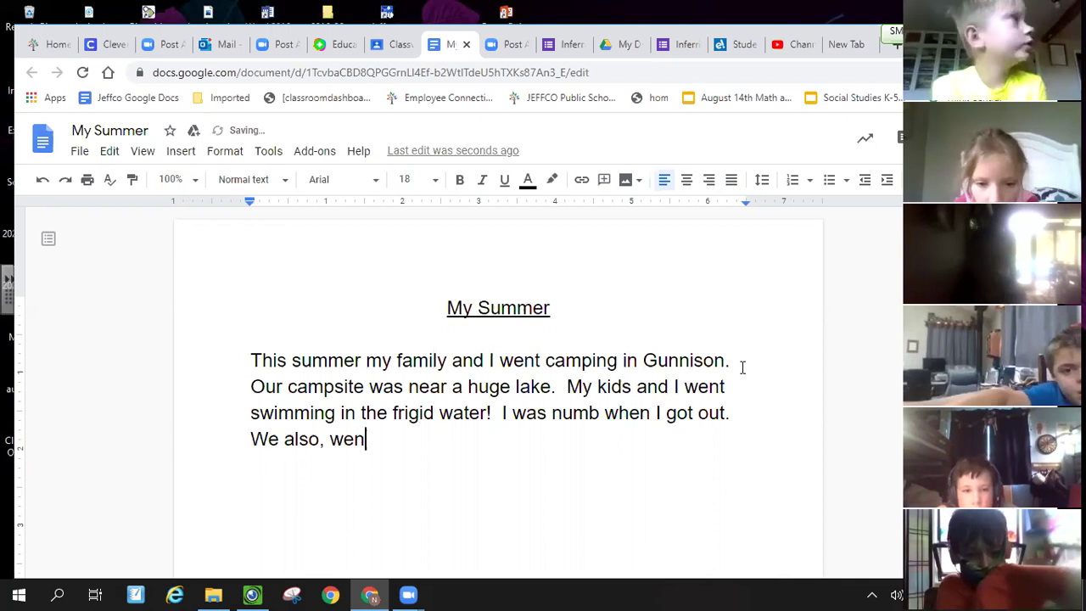
{"action": "type", "text": "t to the Bl"}
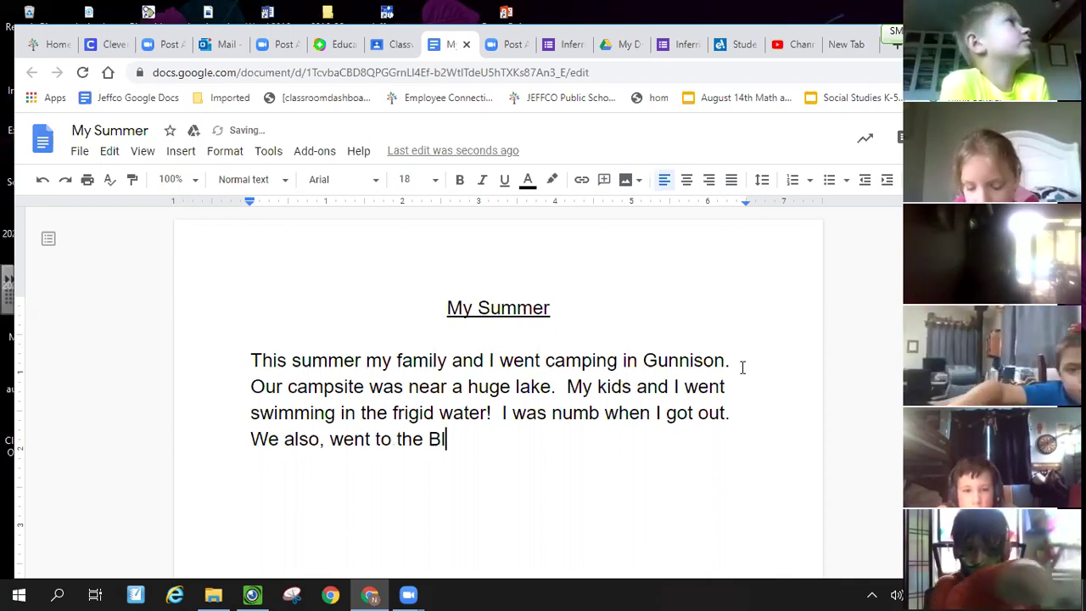
{"action": "type", "text": "ack Canyon."}
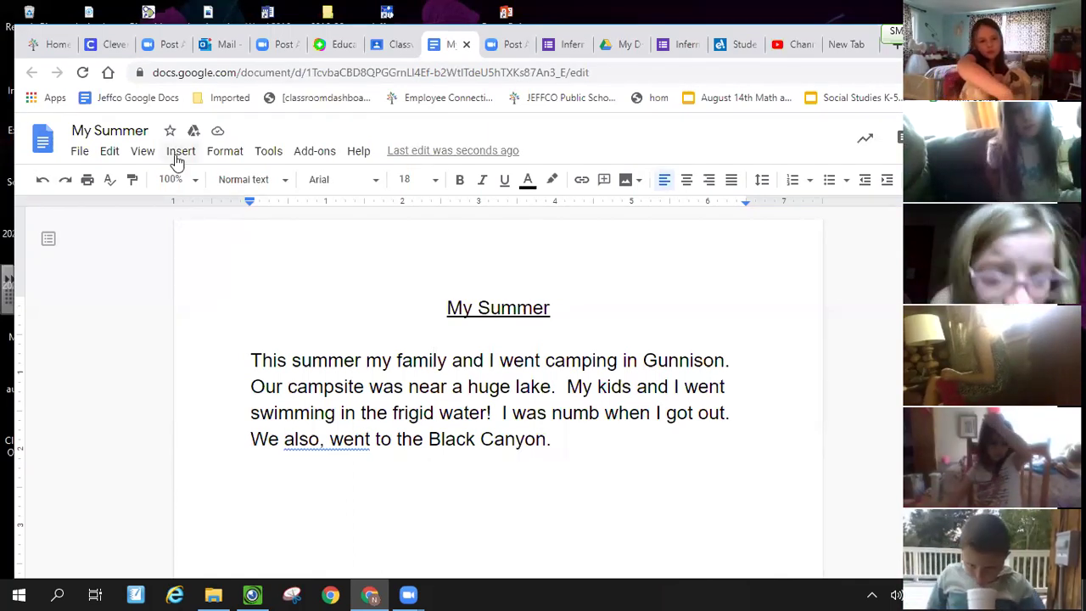
- Run the spelling and grammar check and accept 'also went' to remove the stray comma
{"action": "left_click", "coordinate": [277, 158]}
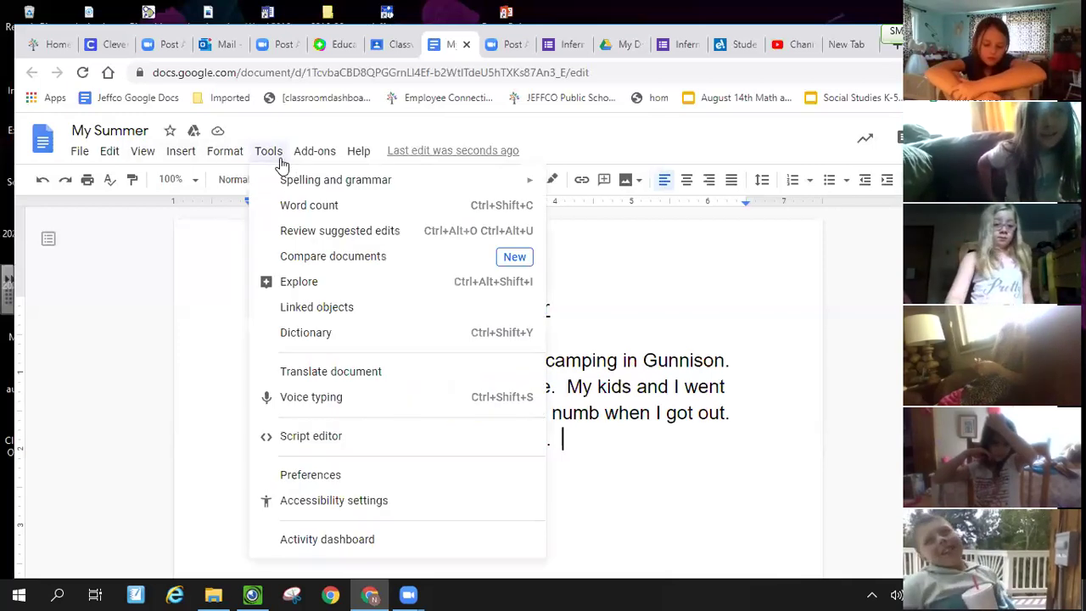
{"action": "mouse_move", "coordinate": [299, 186]}
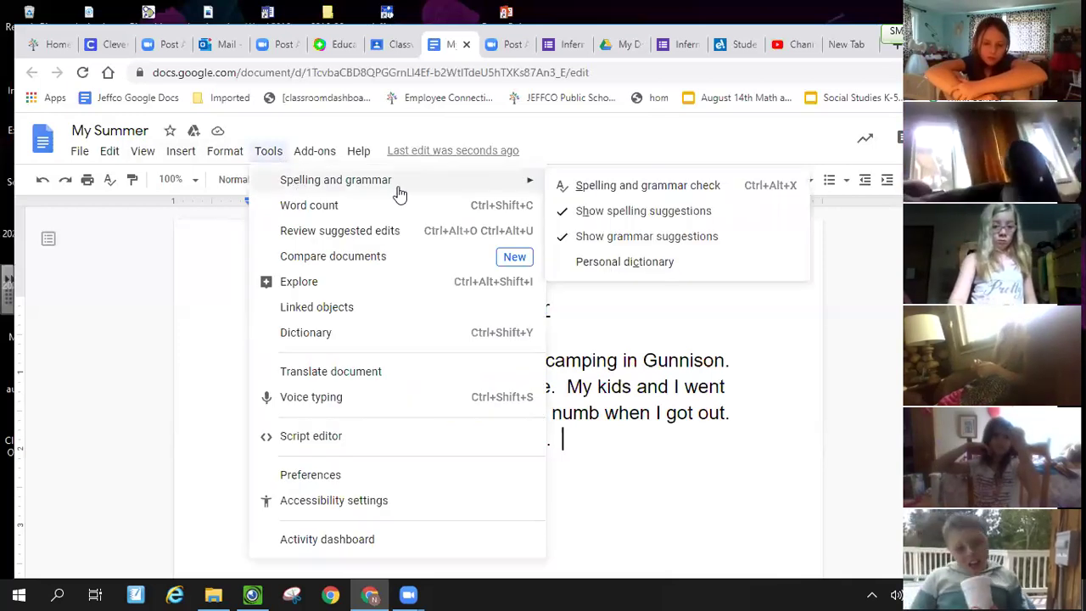
{"action": "left_click", "coordinate": [619, 193]}
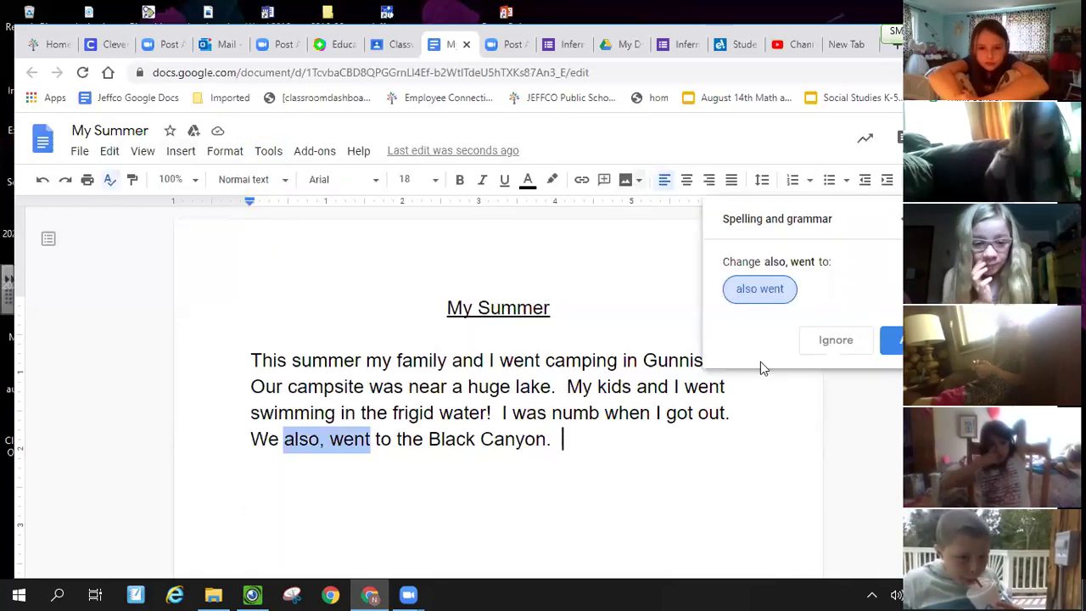
{"action": "left_click", "coordinate": [741, 289]}
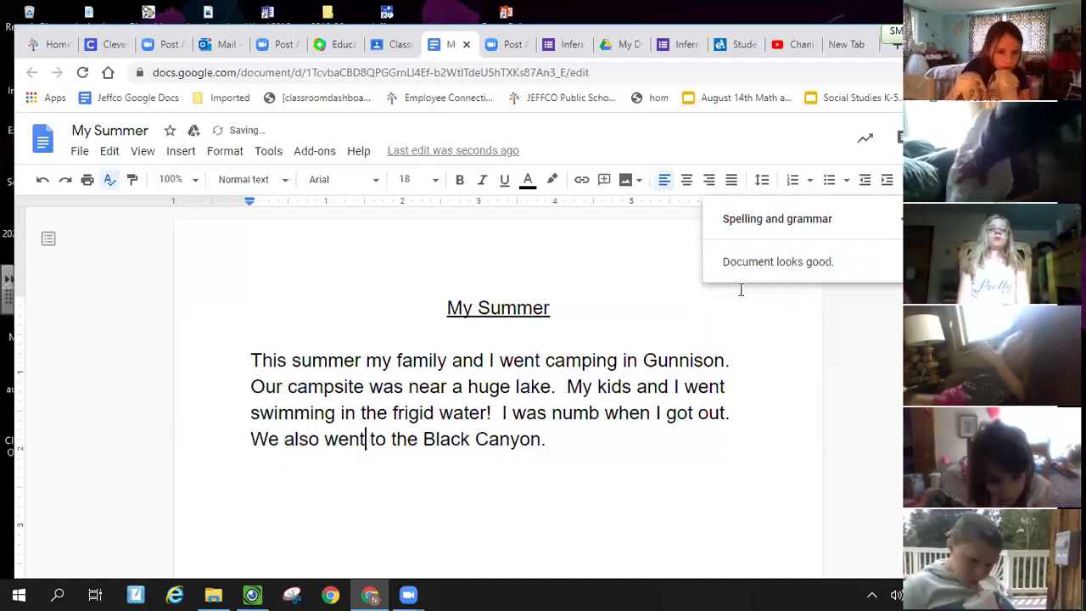
- Re-run the spelling and grammar check to confirm no issues remain, then return after 'Canyon.'
{"action": "double_click", "coordinate": [568, 438]}
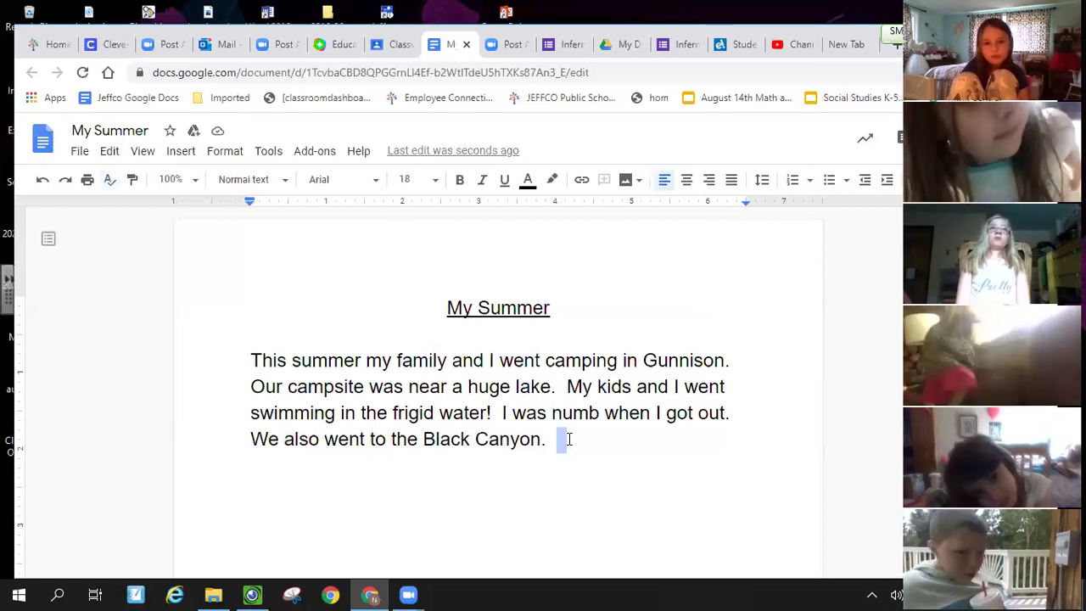
{"action": "left_click", "coordinate": [268, 158]}
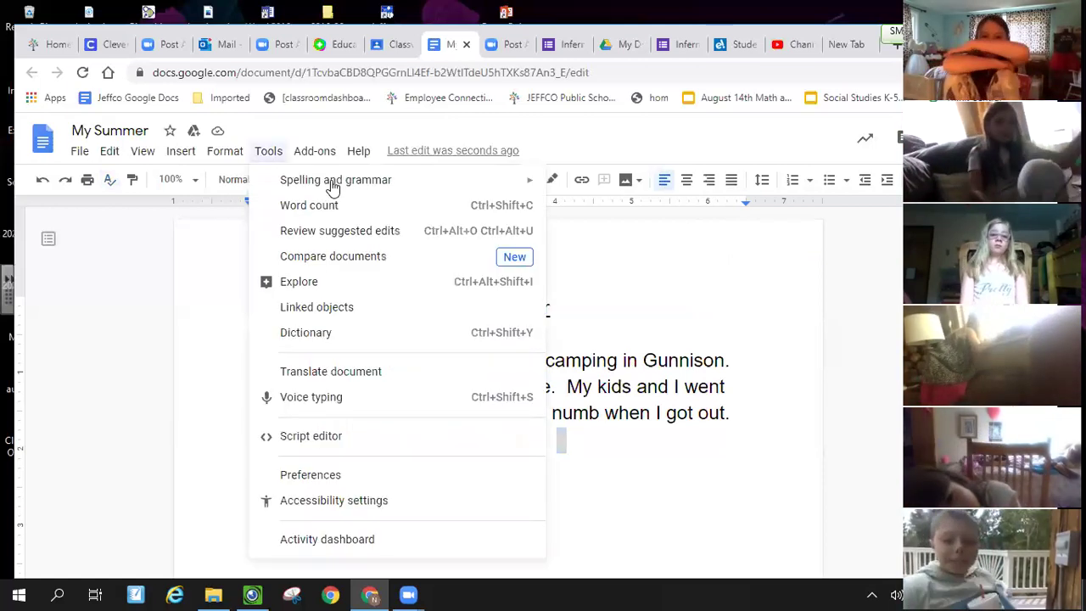
{"action": "mouse_move", "coordinate": [337, 188]}
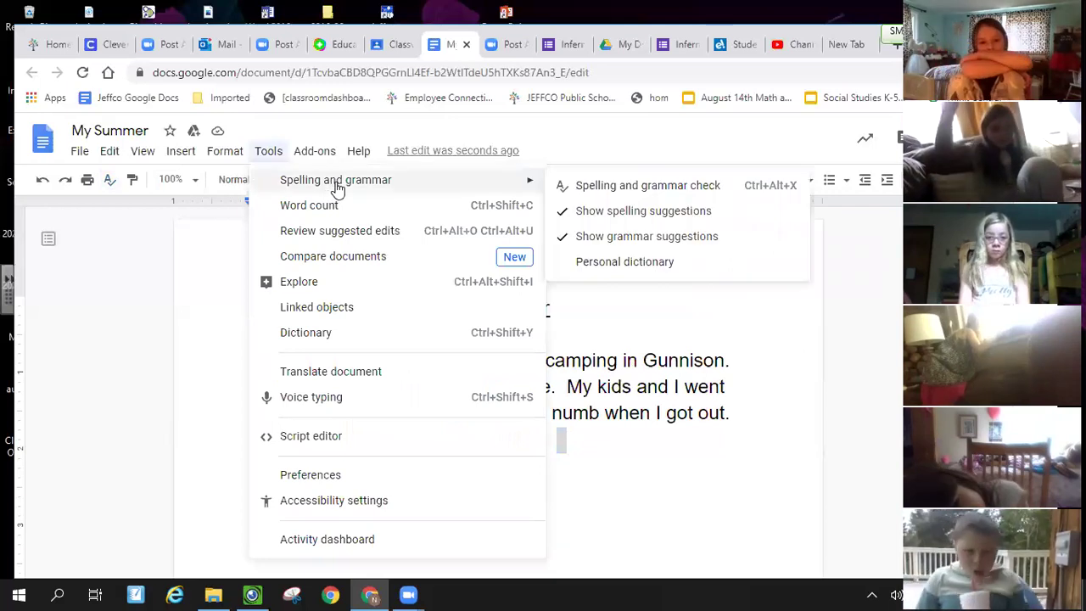
{"action": "left_click", "coordinate": [585, 191]}
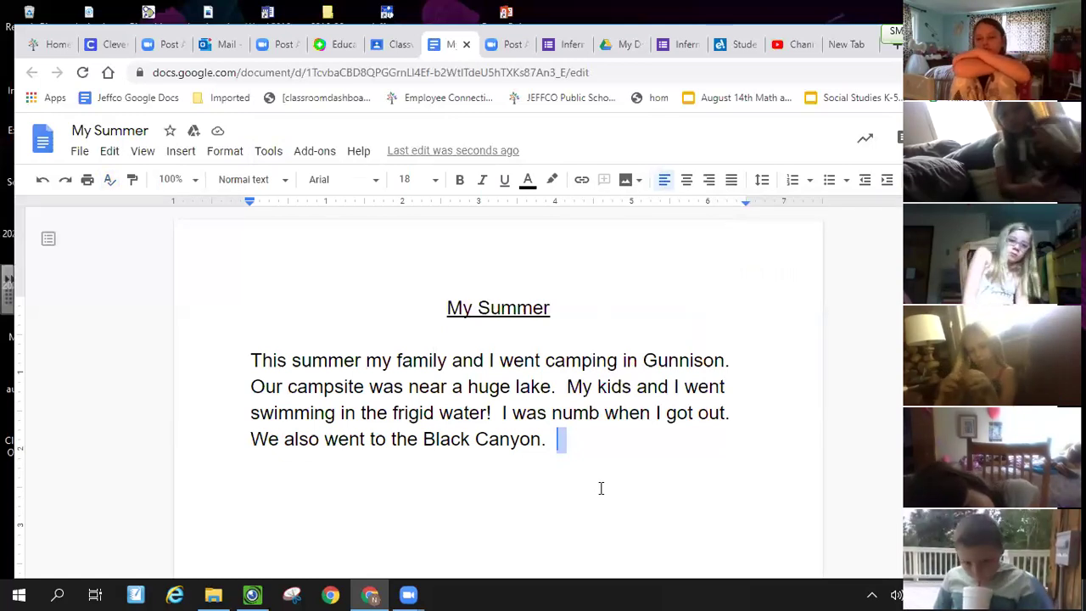
{"action": "left_click", "coordinate": [558, 437]}
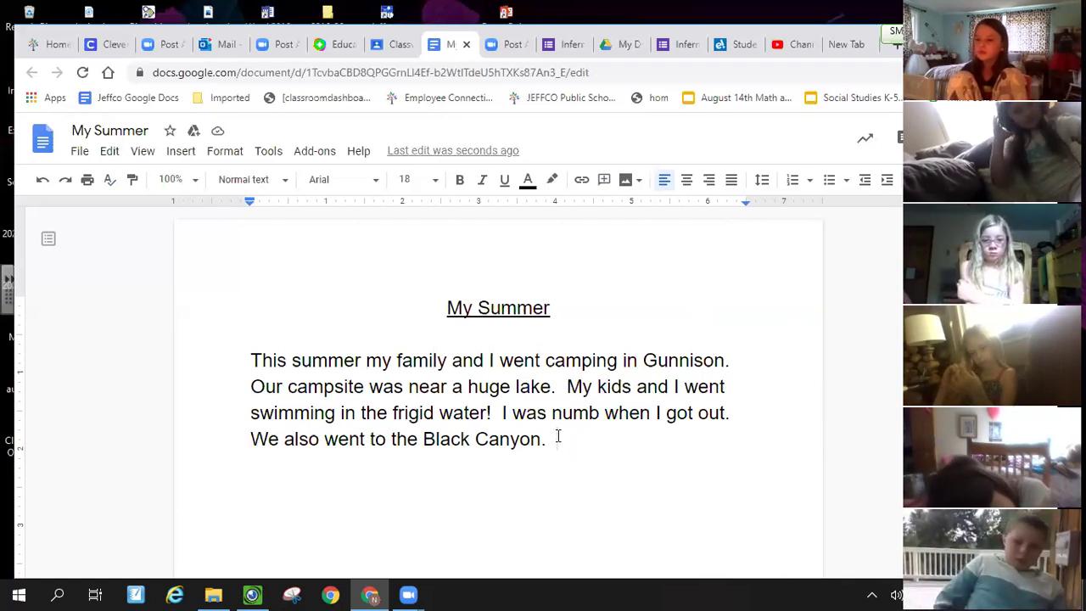
- Add 'It was amazing! I couldn't believe how steep it was. I was afraid that I would fall in!'
{"action": "type", "text": "It was"}
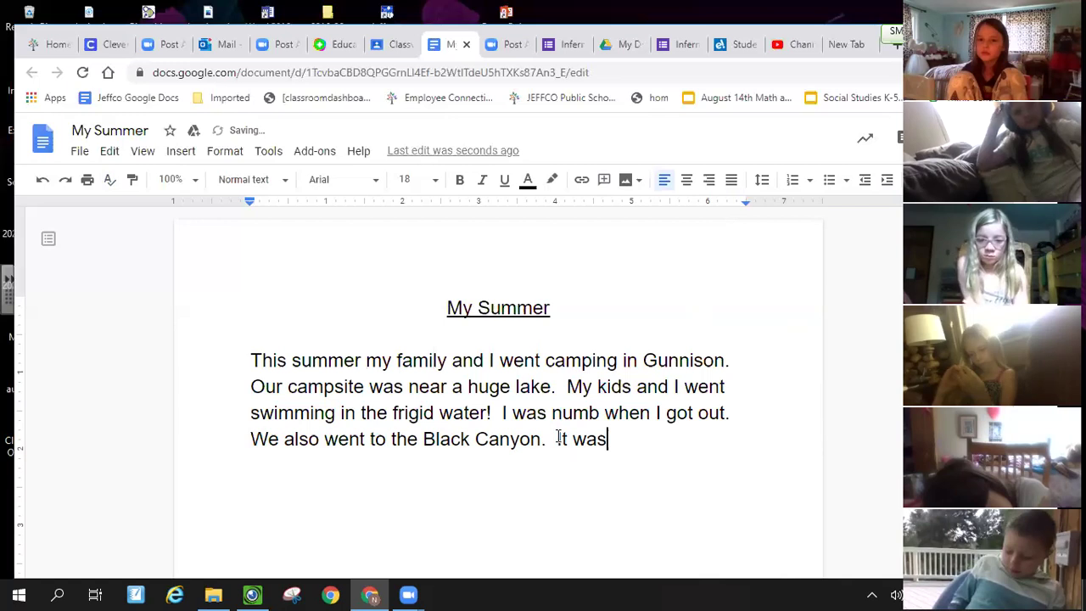
{"action": "type", "text": " amaz"}
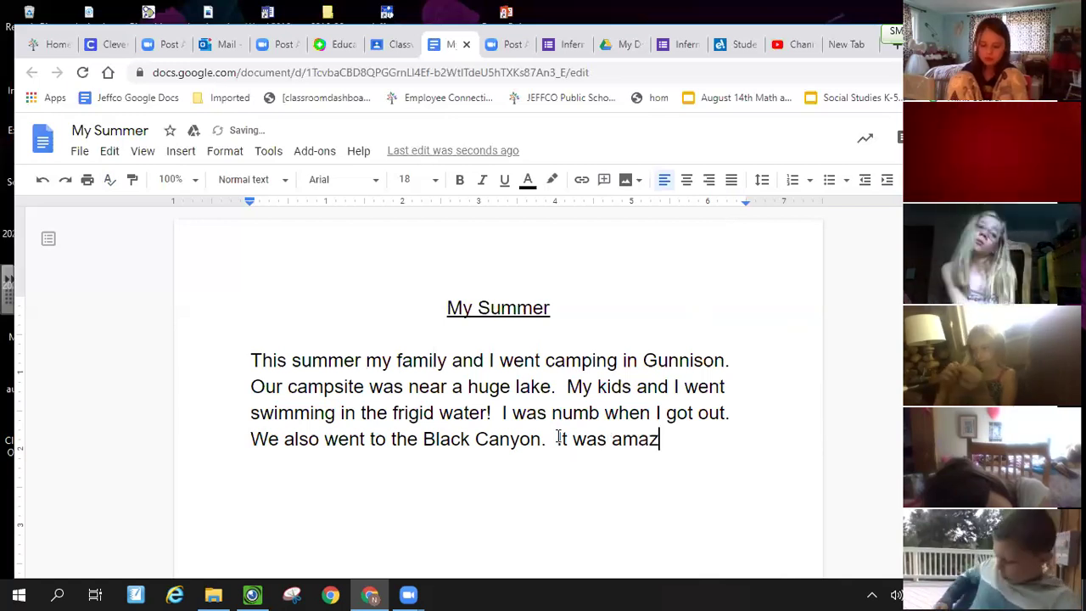
{"action": "type", "text": "ing!  I"}
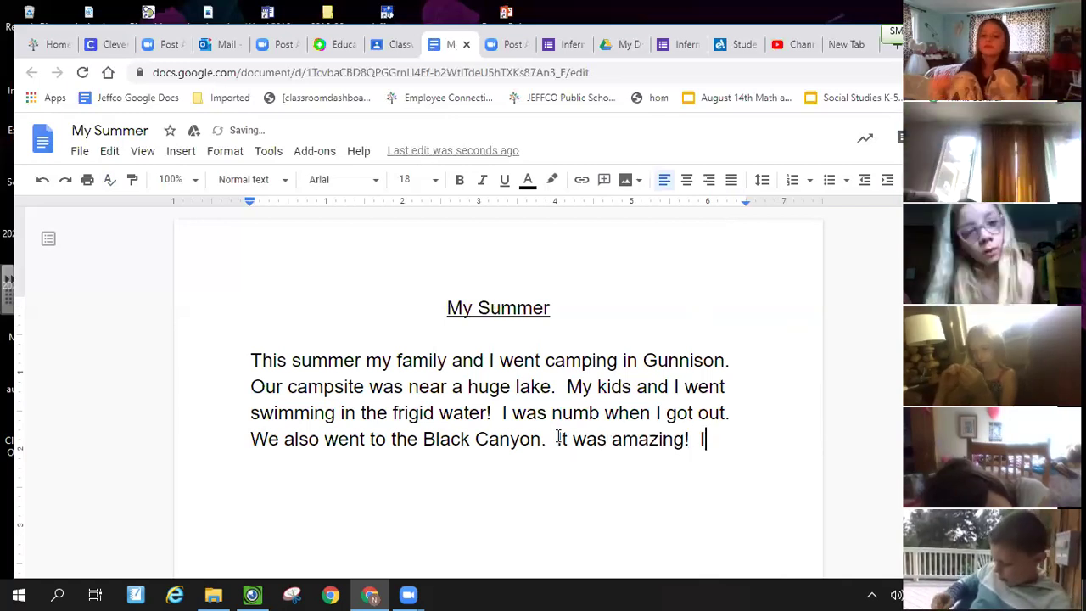
{"action": "type", "text": " couldn't"}
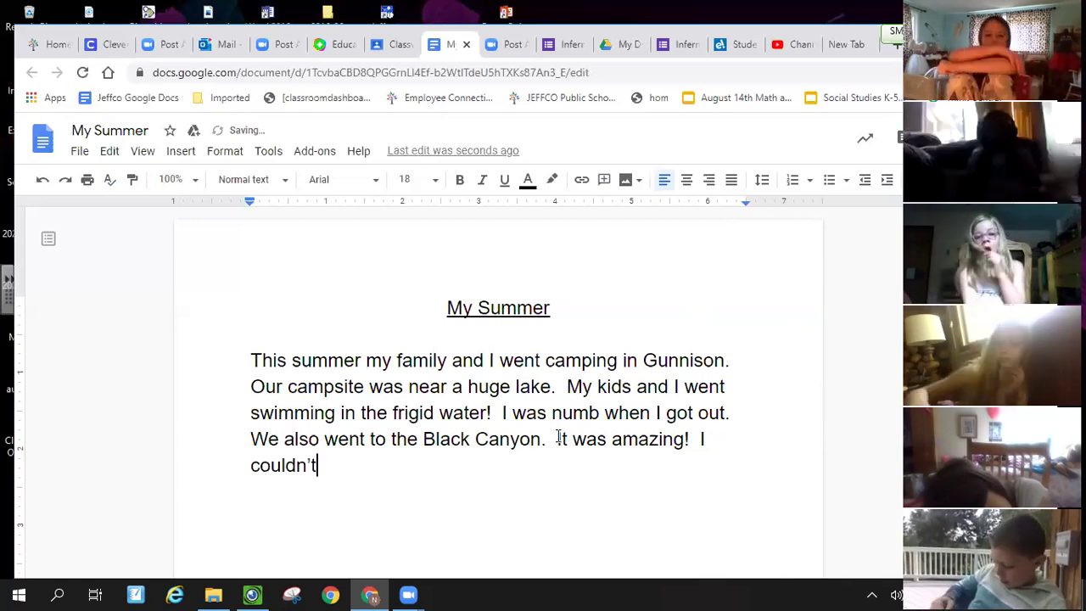
{"action": "type", "text": " beli"}
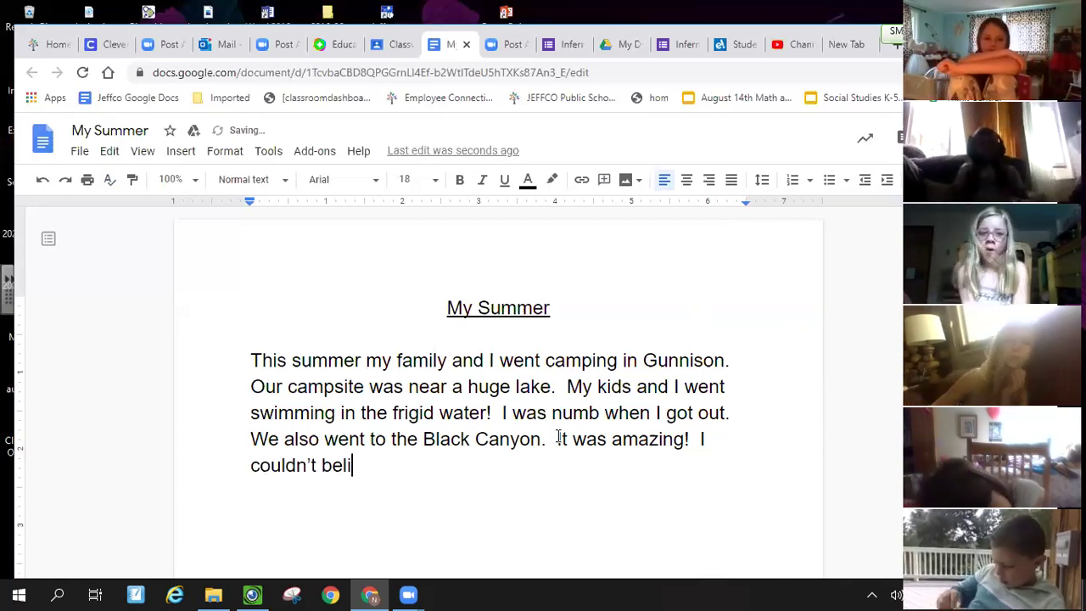
{"action": "type", "text": "eve how "}
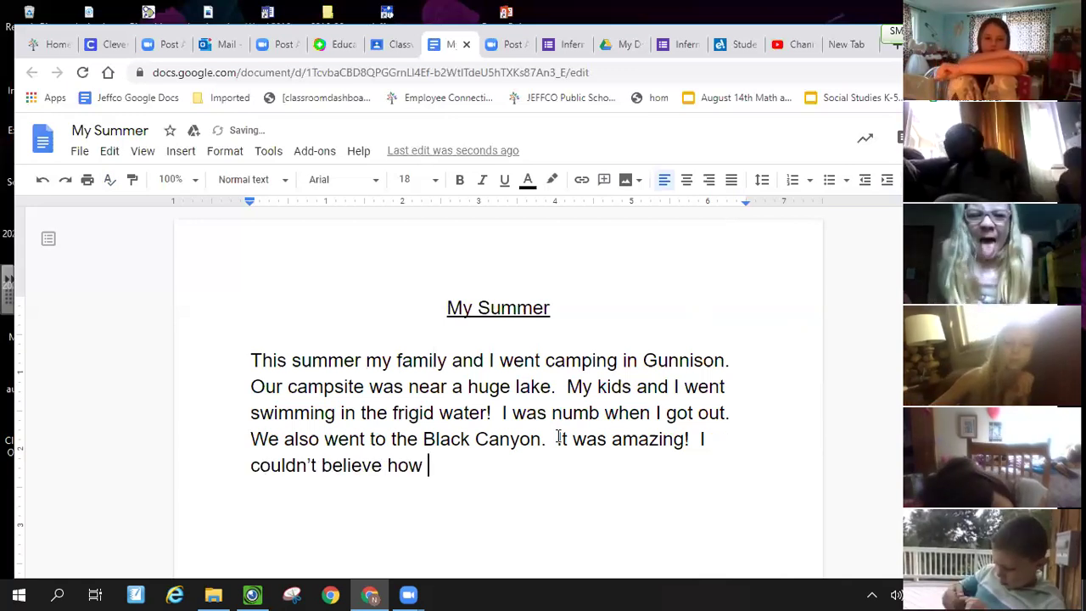
{"action": "type", "text": "steep it w"}
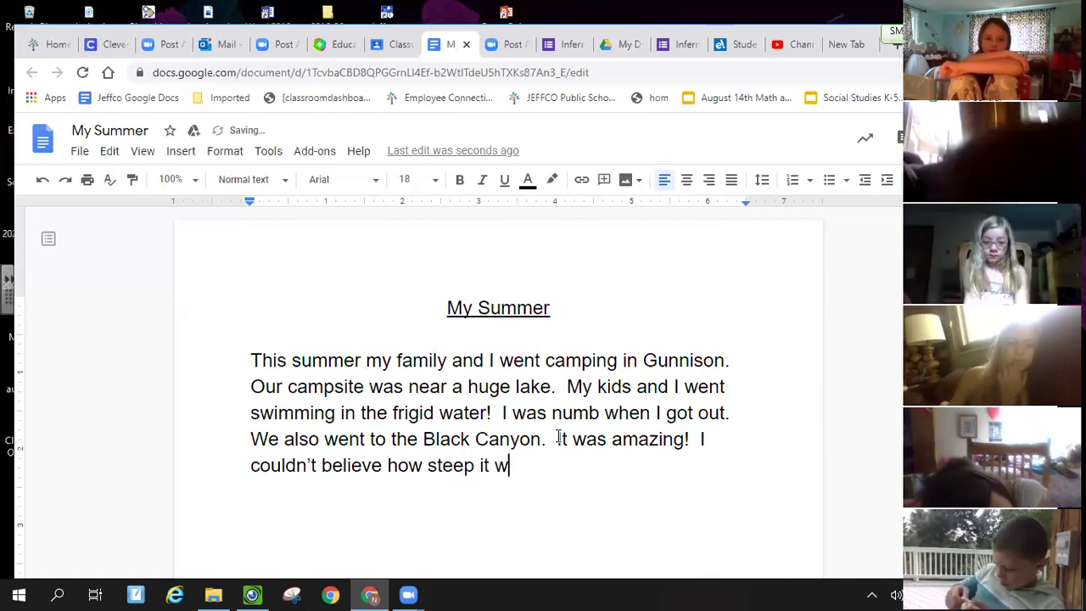
{"action": "type", "text": "as.  I"}
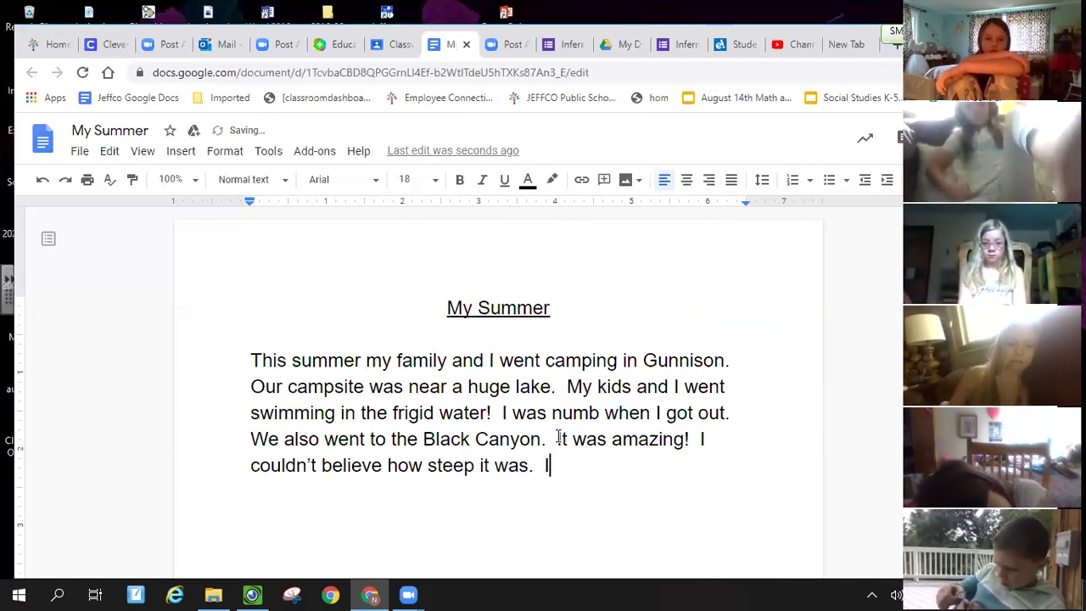
{"action": "type", "text": " was af"}
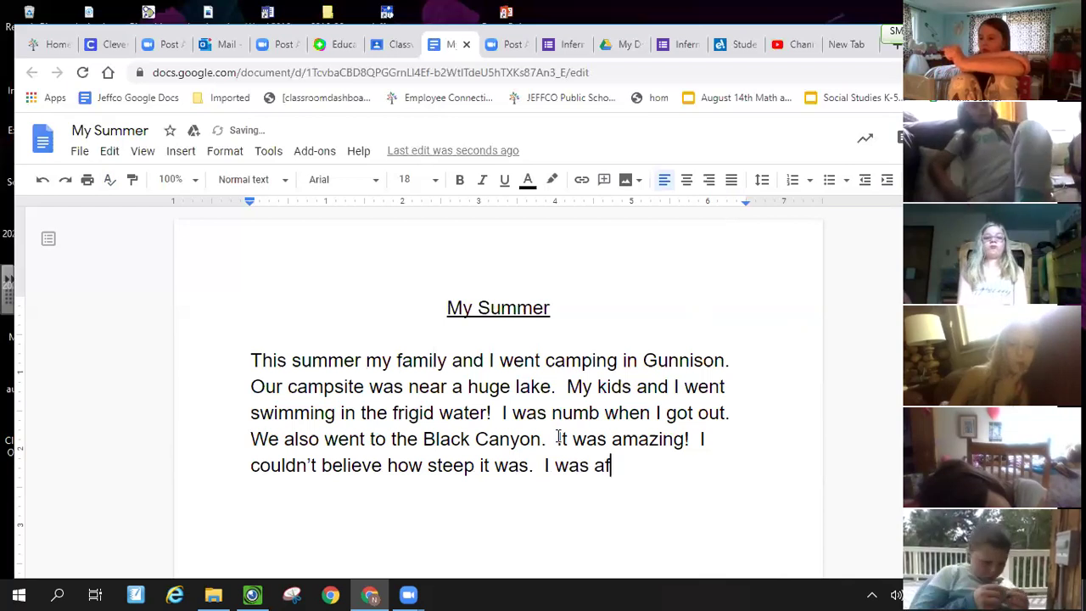
{"action": "type", "text": "raid that I would"}
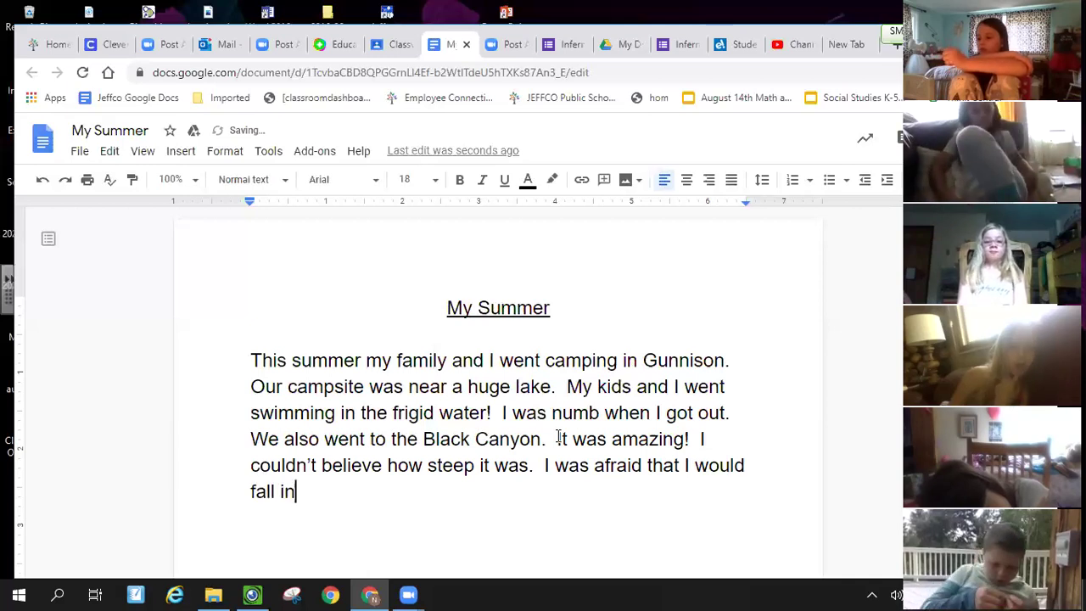
{"action": "type", "text": "!"}
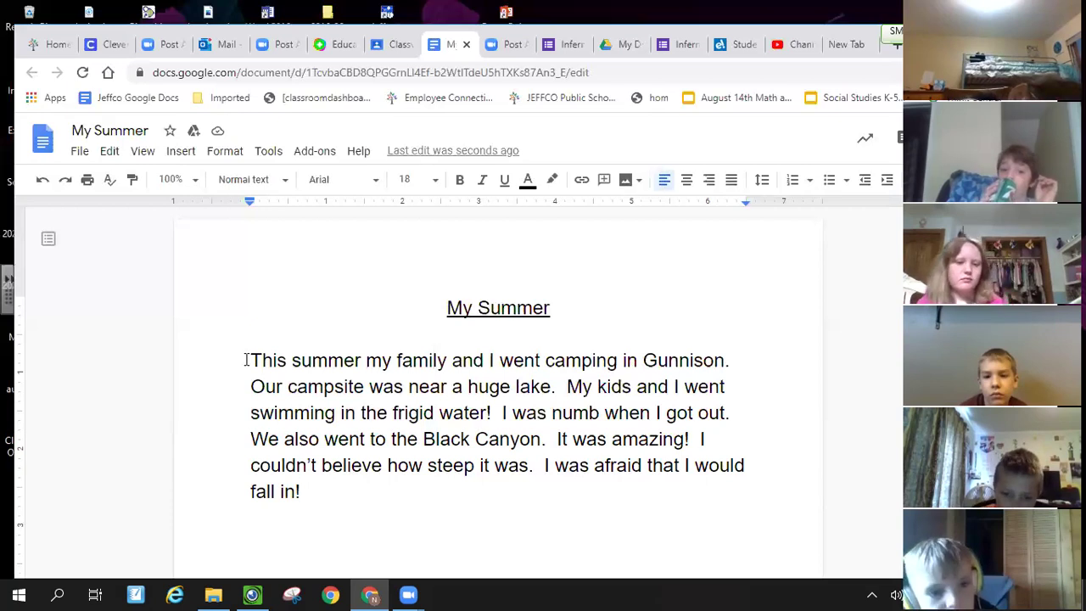
- Indent the paragraph's first line and start a new line below 'fall in!'
{"action": "key", "text": "Tab"}
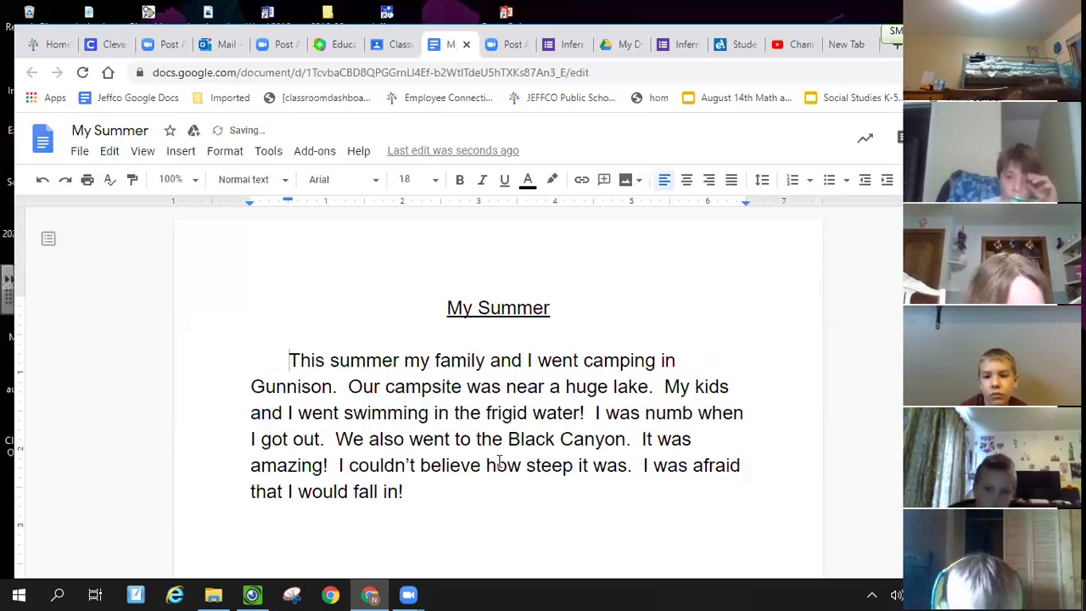
{"action": "left_click", "coordinate": [443, 500]}
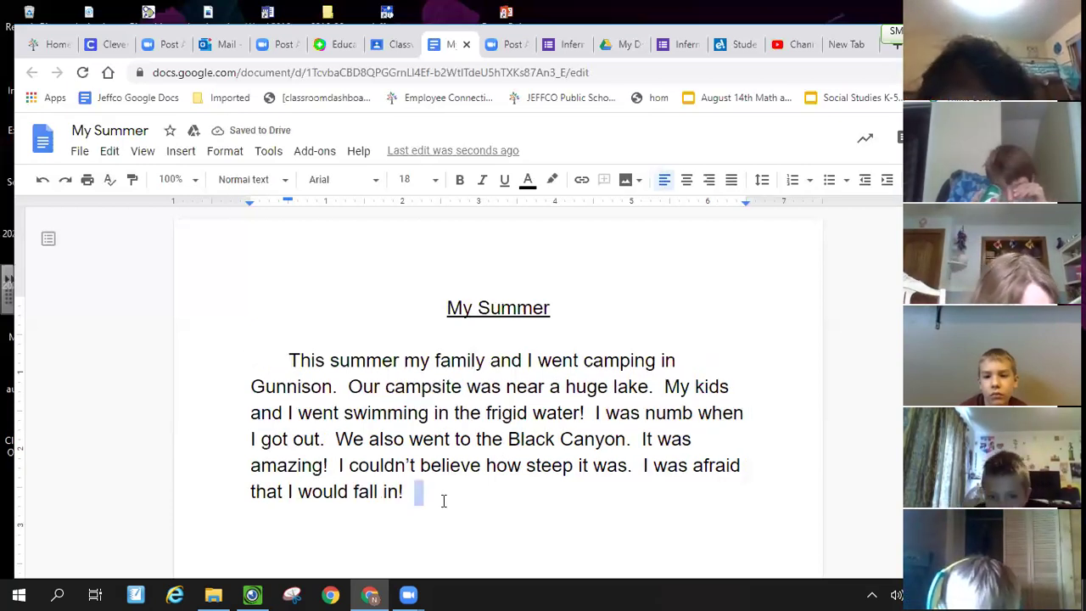
{"action": "key", "text": "Return"}
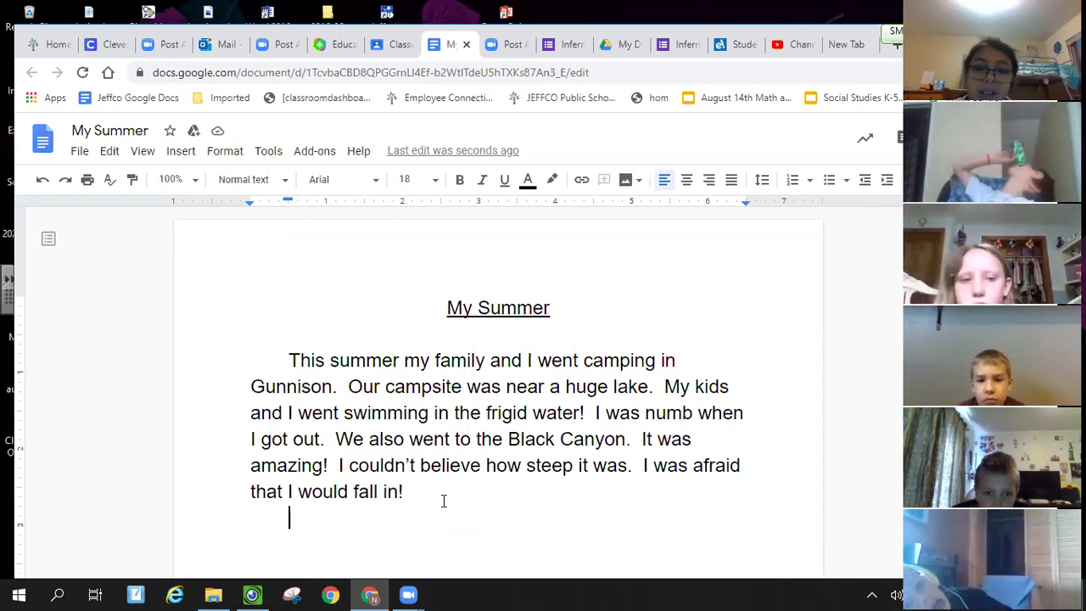
- Add the closing sentence 'It was a great camping trip.' after 'fall in!', correcting a typo
{"action": "double_click", "coordinate": [426, 498]}
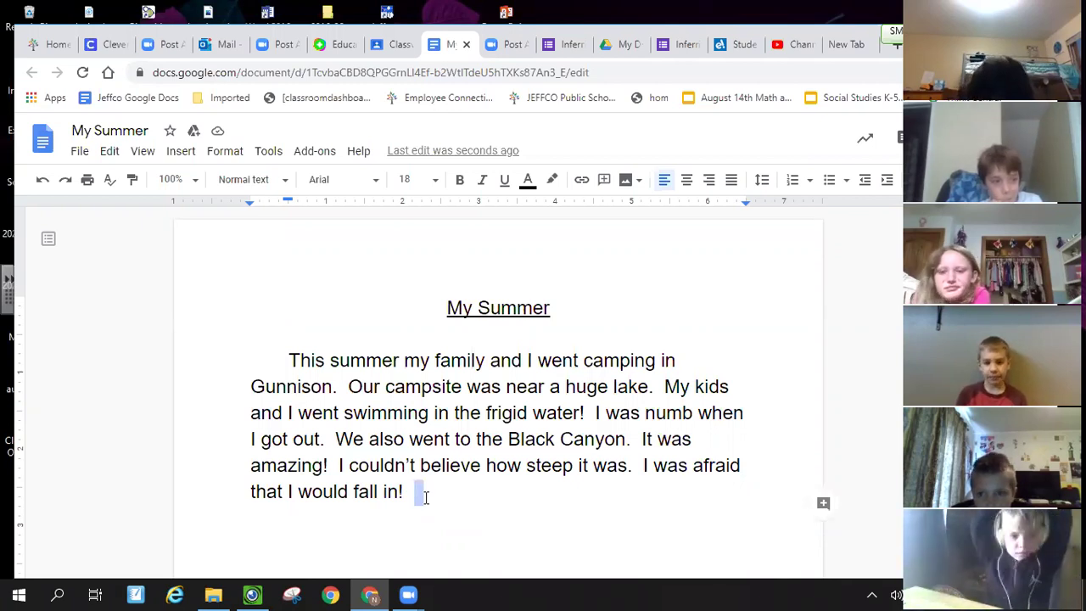
{"action": "type", "text": "I"}
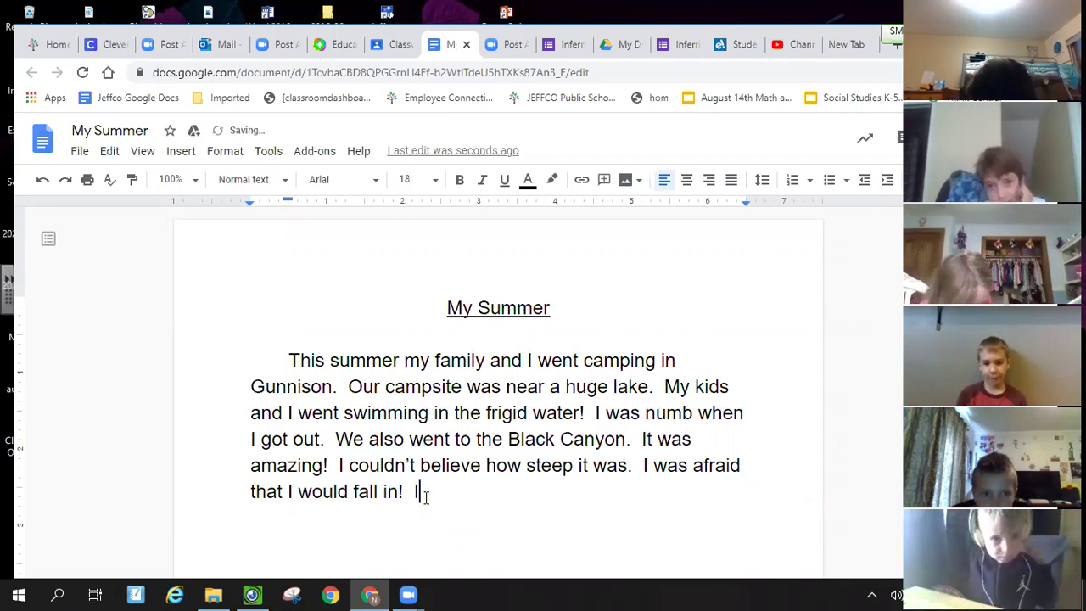
{"action": "type", "text": "t was a "}
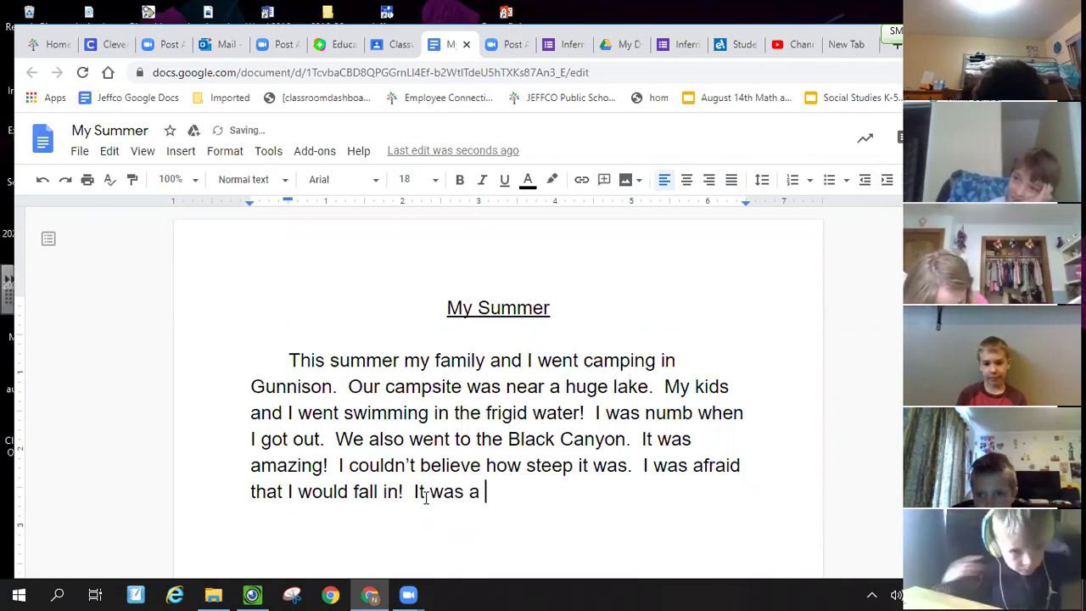
{"action": "type", "text": "great "}
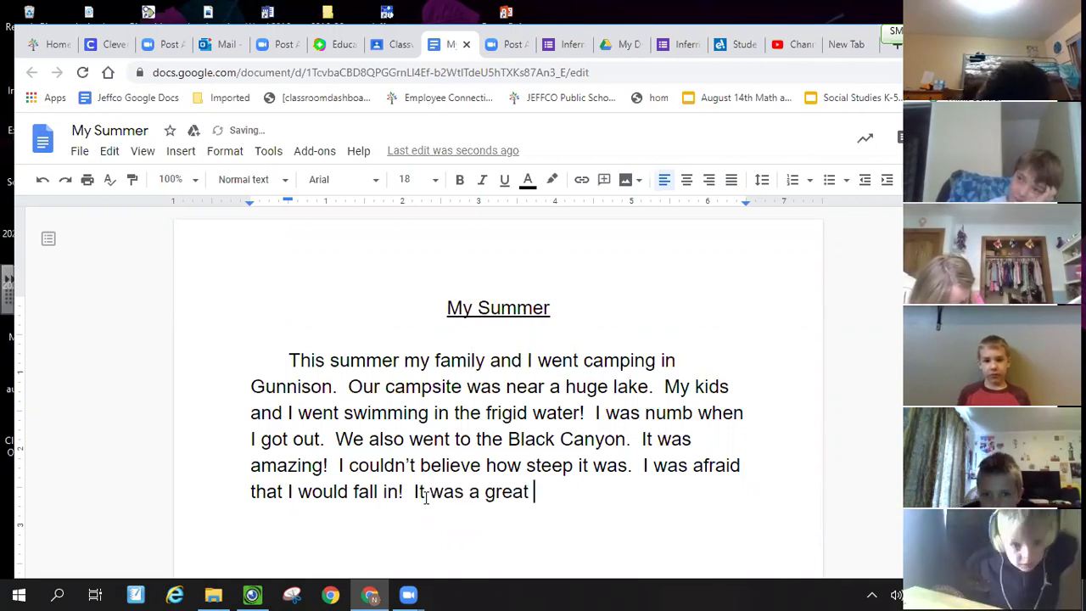
{"action": "type", "text": "cami"}
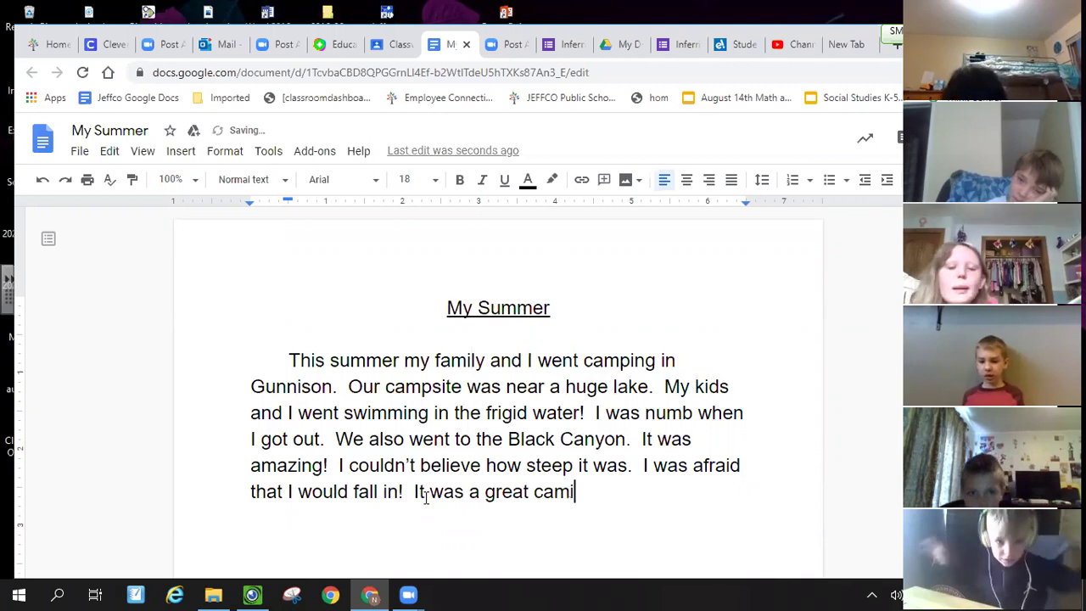
{"action": "key", "text": "BackSpace"}
{"action": "type", "text": "ping"}
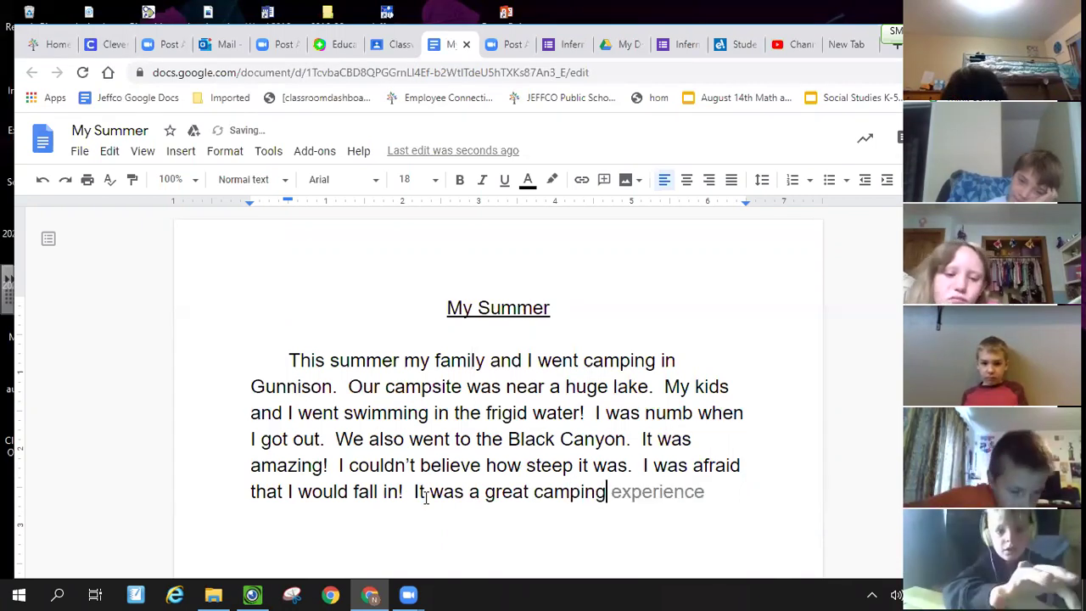
{"action": "type", "text": " trip"}
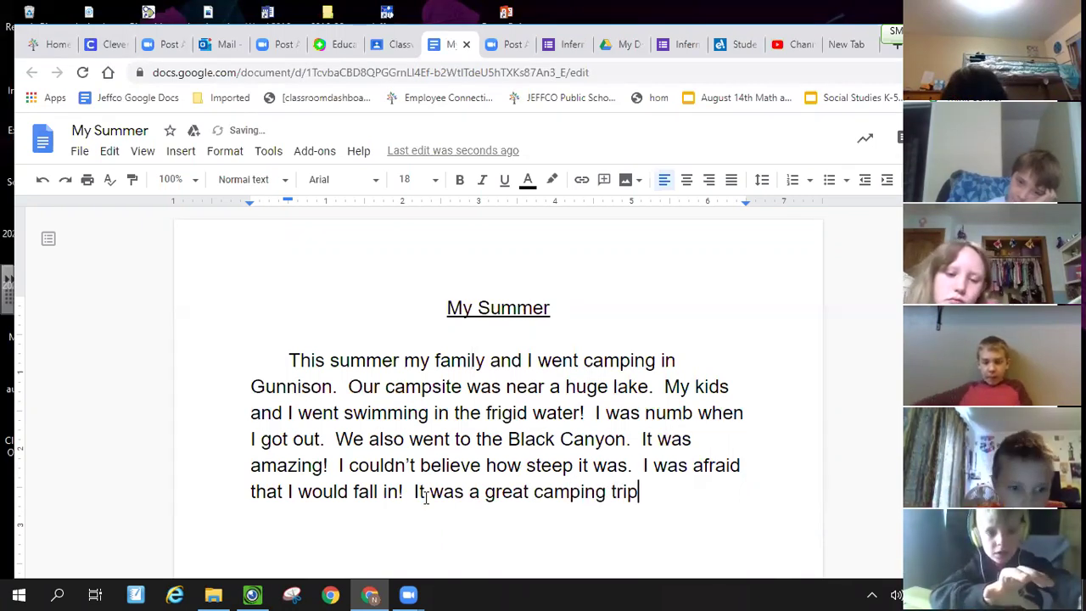
{"action": "type", "text": "."}
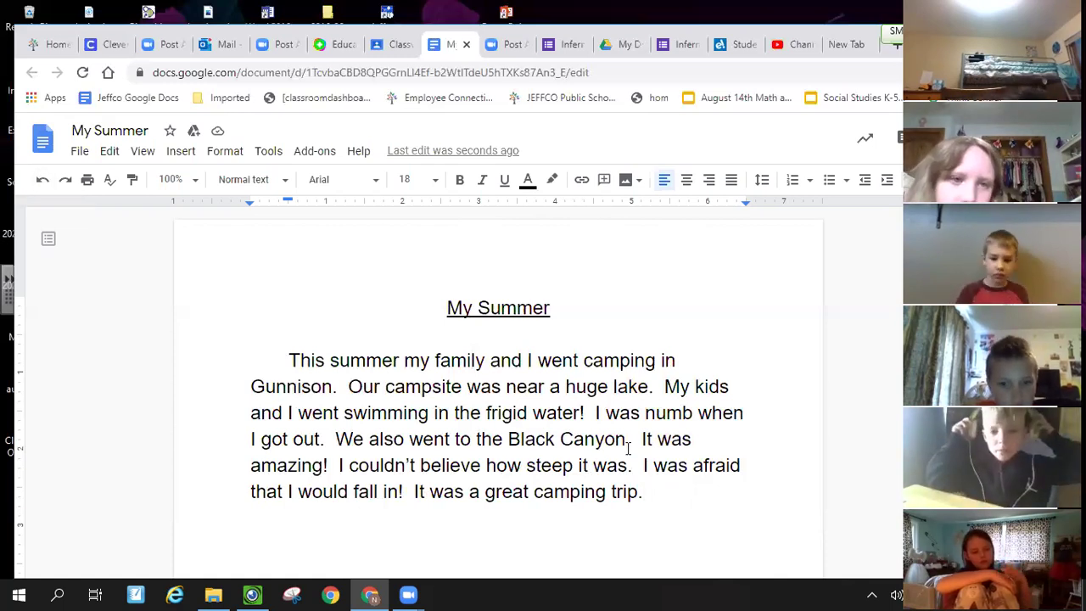
{"action": "left_click", "coordinate": [748, 478]}
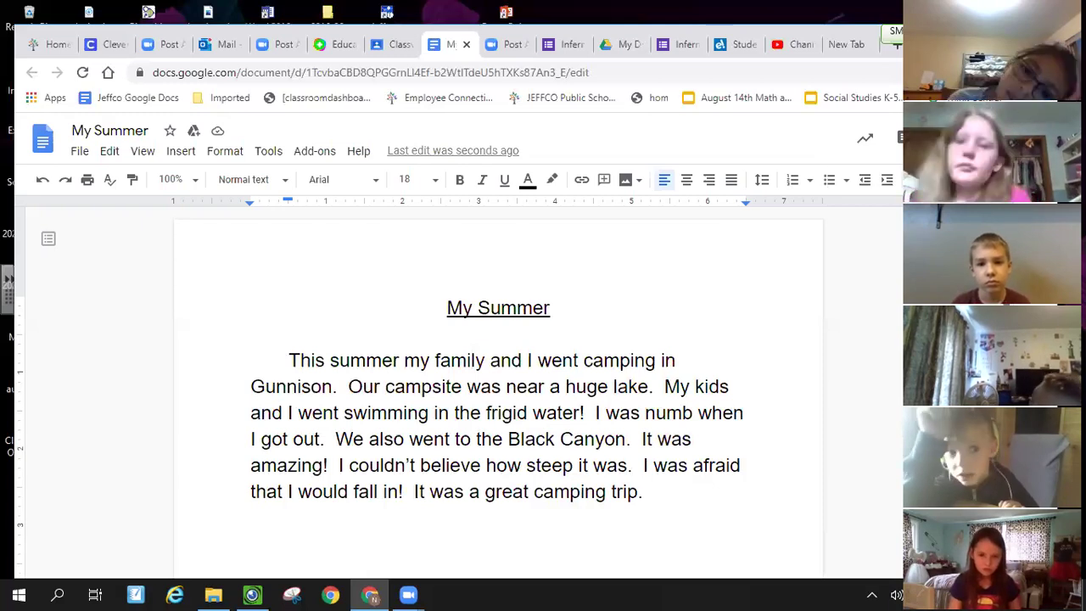
- Scroll through the finished document, then close the My Summer browser tab
{"action": "scroll", "coordinate": [498, 382], "scroll_direction": "down", "scroll_amount": 2}
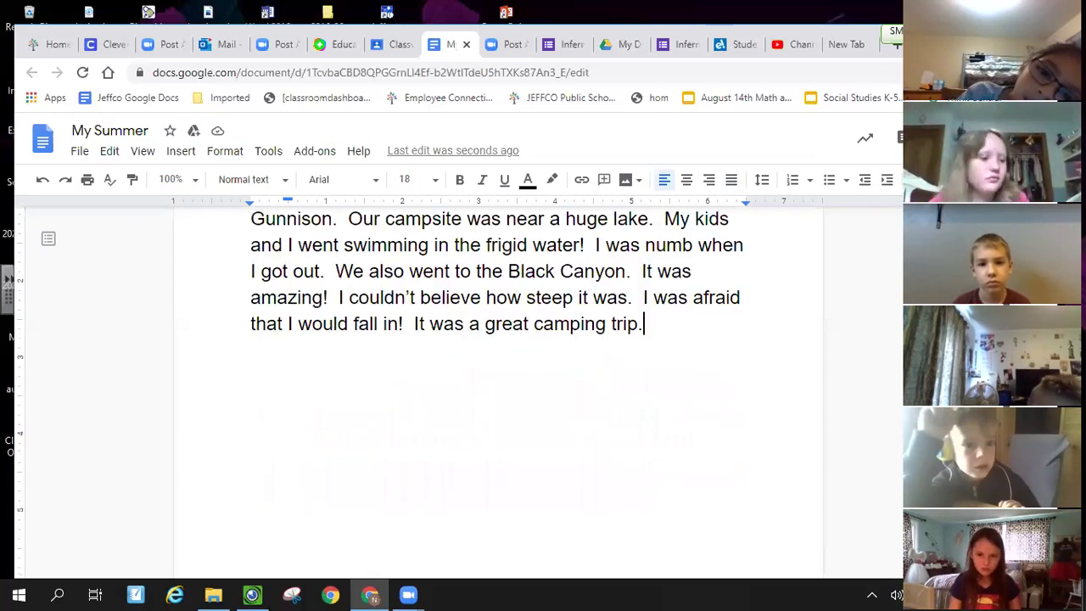
{"action": "scroll", "coordinate": [498, 382], "scroll_direction": "up", "scroll_amount": 2}
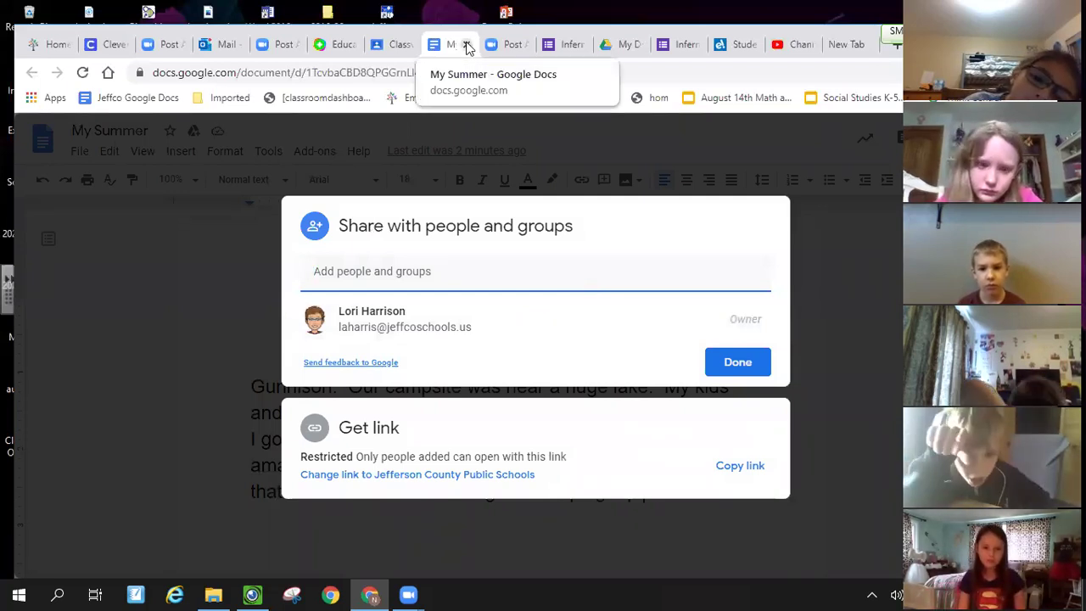
{"action": "left_click", "coordinate": [466, 45]}
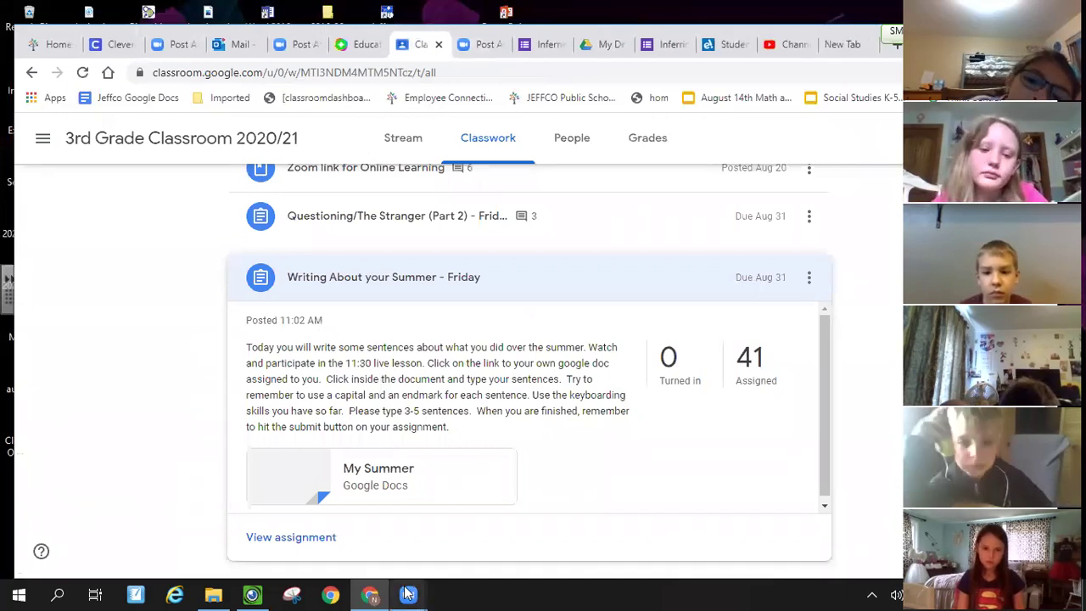
{"action": "mouse_move", "coordinate": [407, 594]}
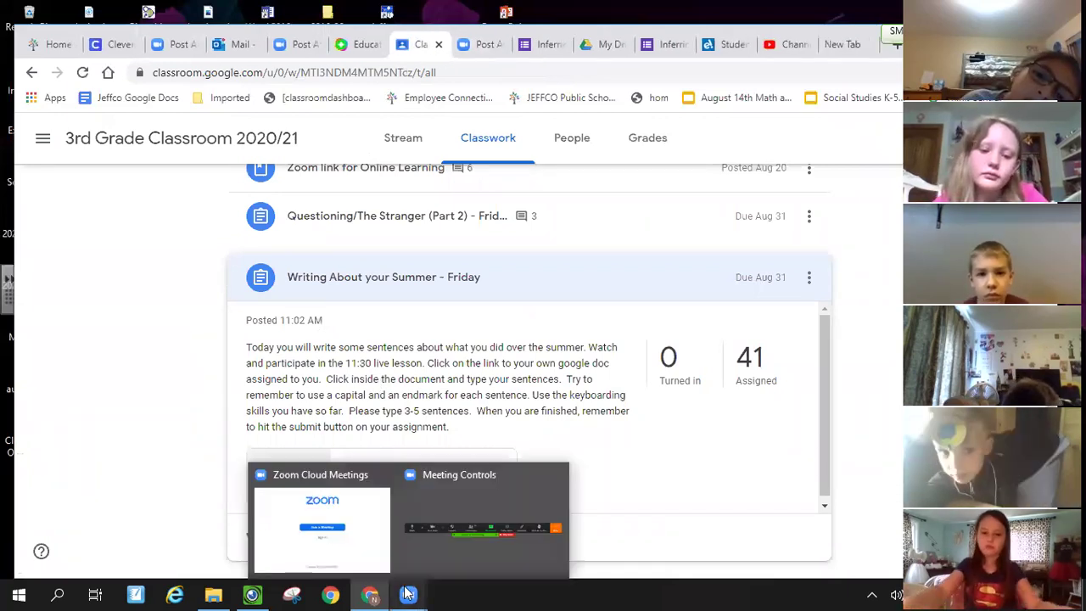